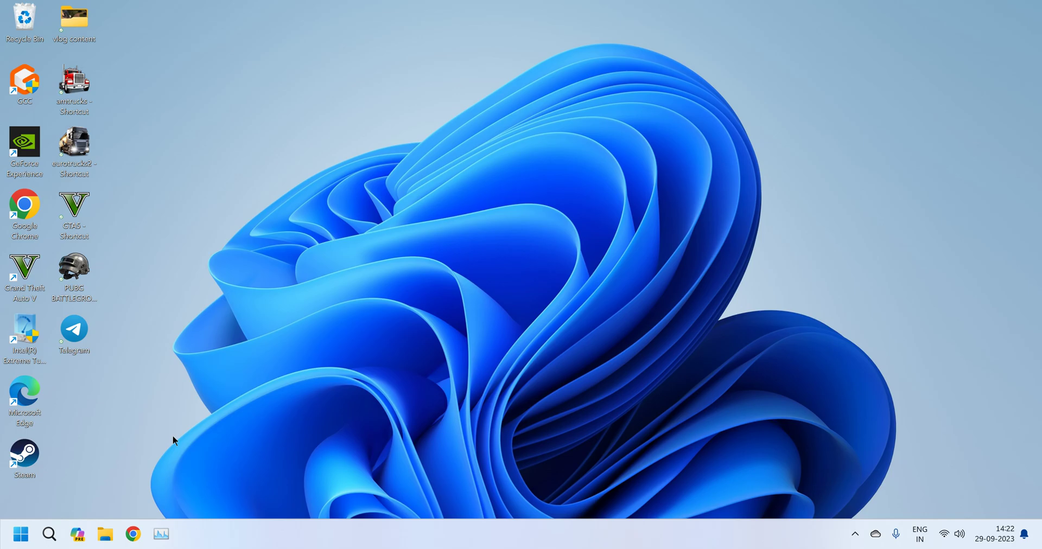
Open Copilot and ask it to "create an image of a gamer"
left_click(78, 534)
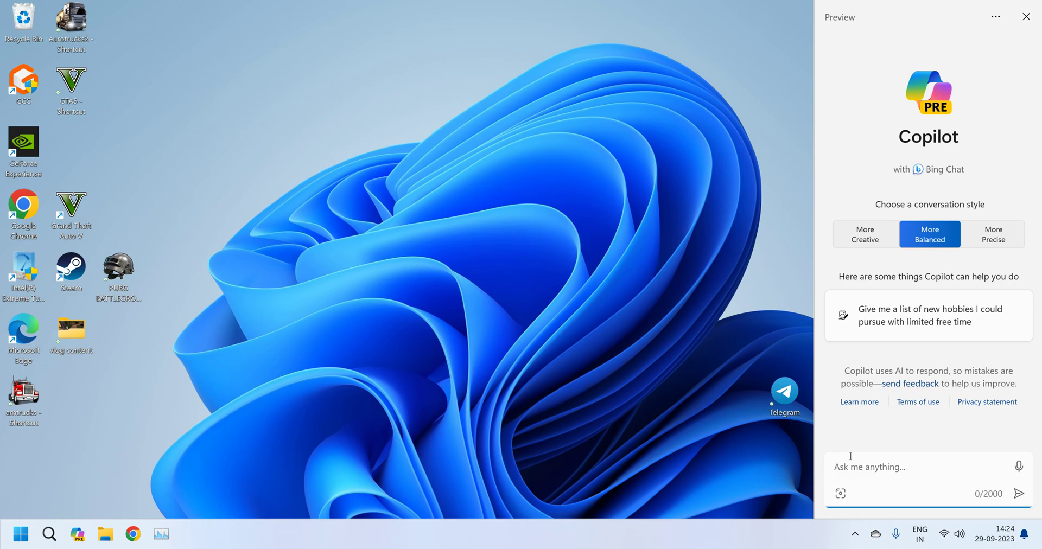
type("creat")
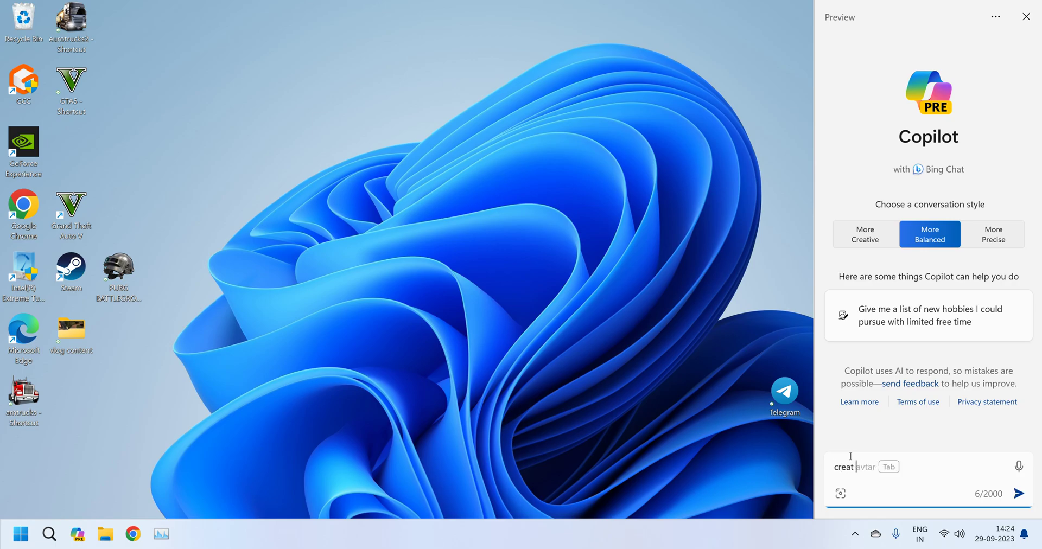
key("BackSpace")
type("e an image o")
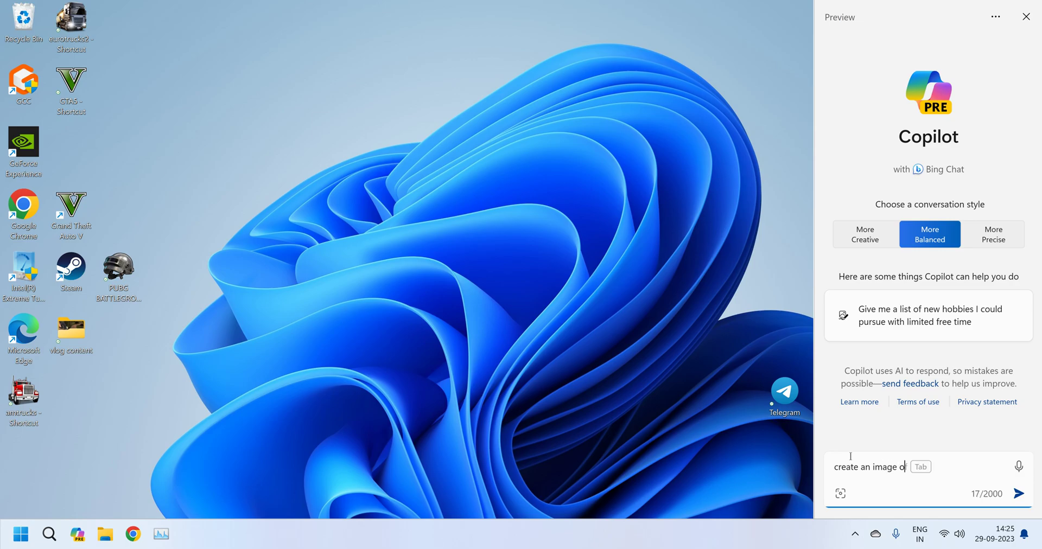
type("f a gamer")
key("Return")
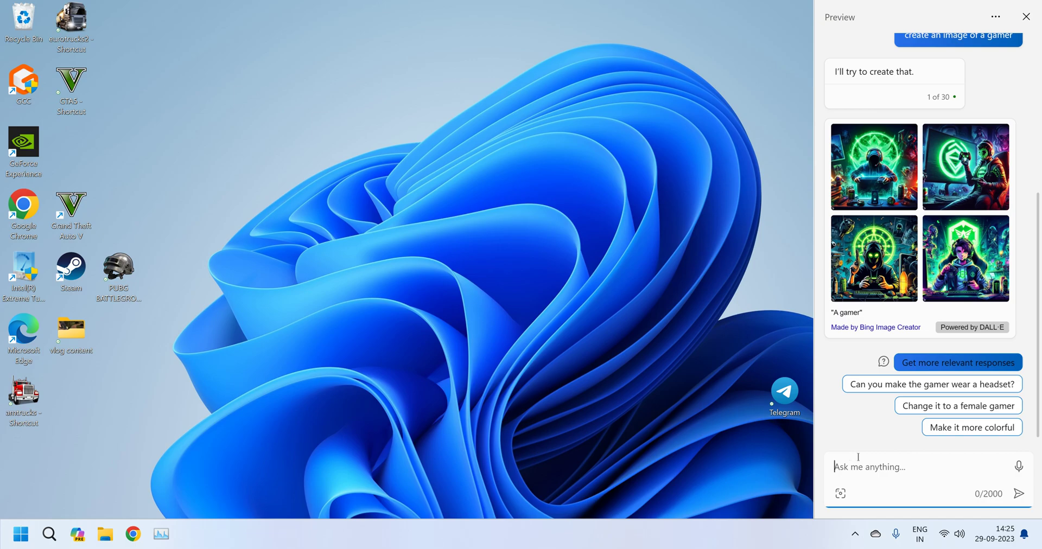
Have Copilot change the picture to a female gamer, open the generated image of the long-haired gamer in a grey top, and accept the browser-tabs notice
left_click(979, 407)
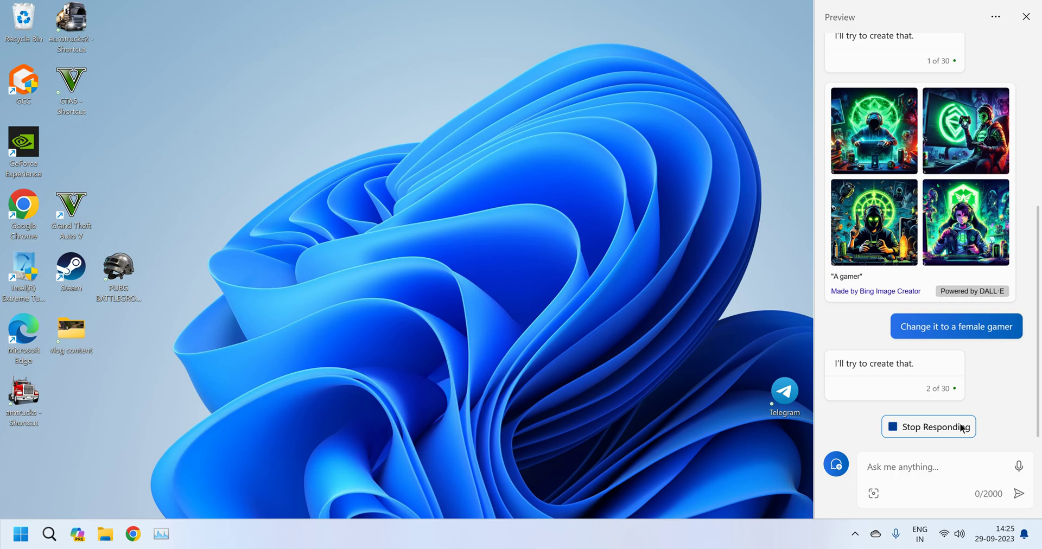
left_click(962, 428)
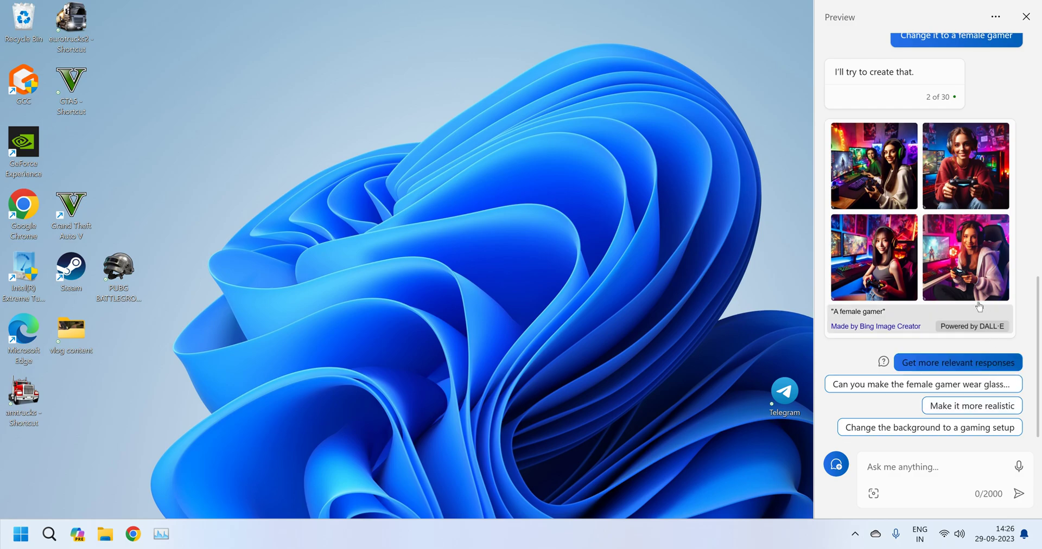
left_click(929, 289)
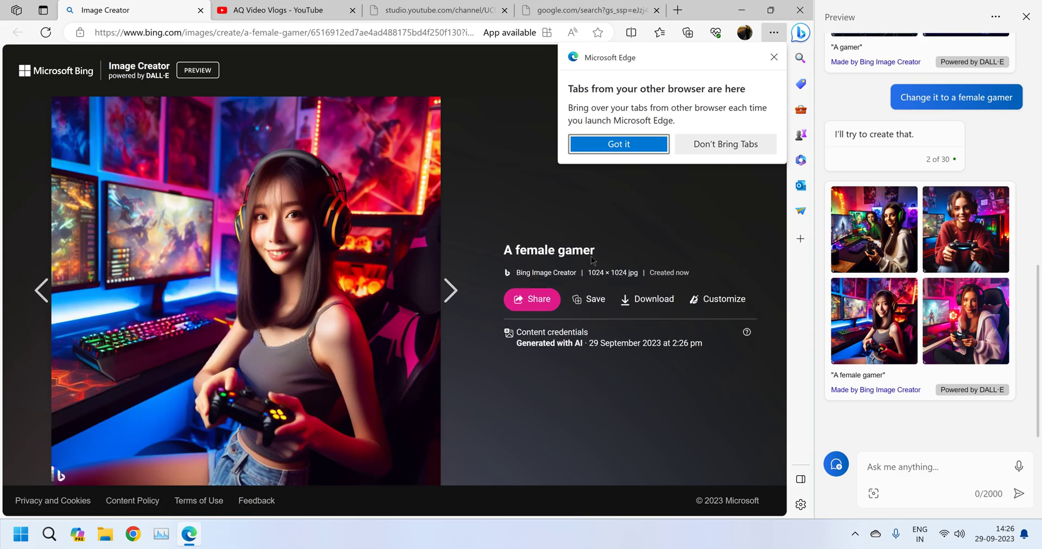
left_click(618, 144)
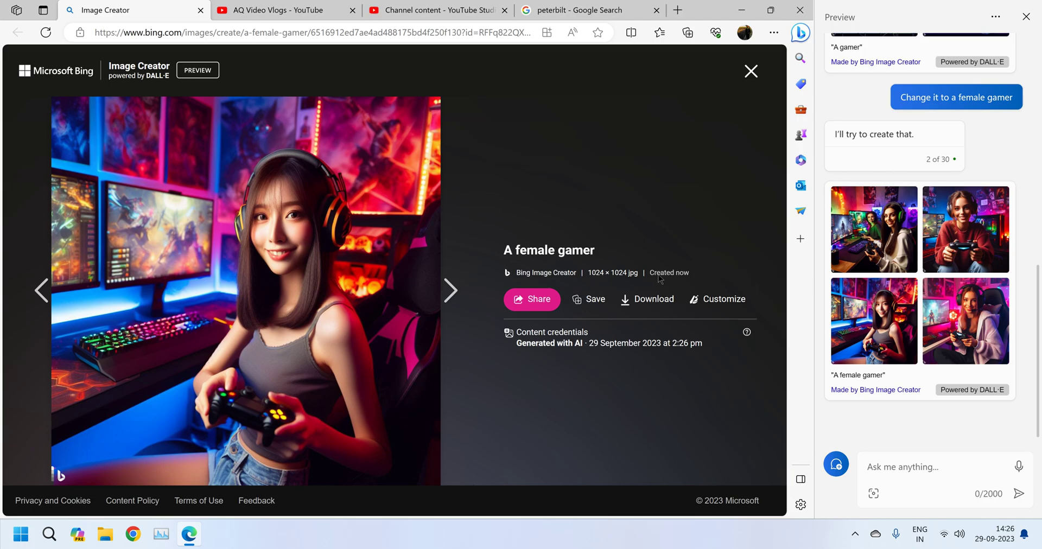
Try to download the female gamer image and check the Downloads folder for it
left_click(653, 302)
left_click(105, 534)
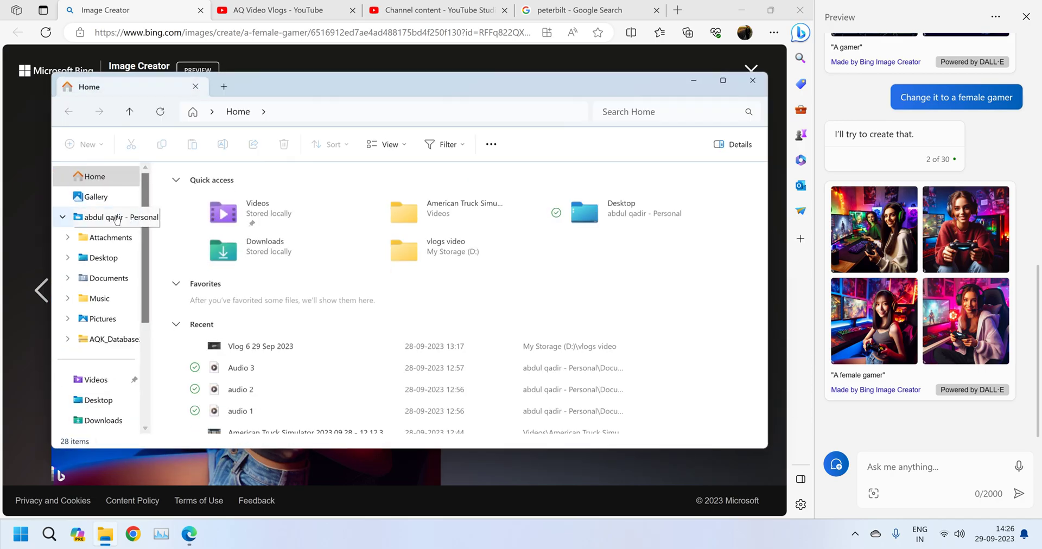
scroll(111, 293, "down", 2)
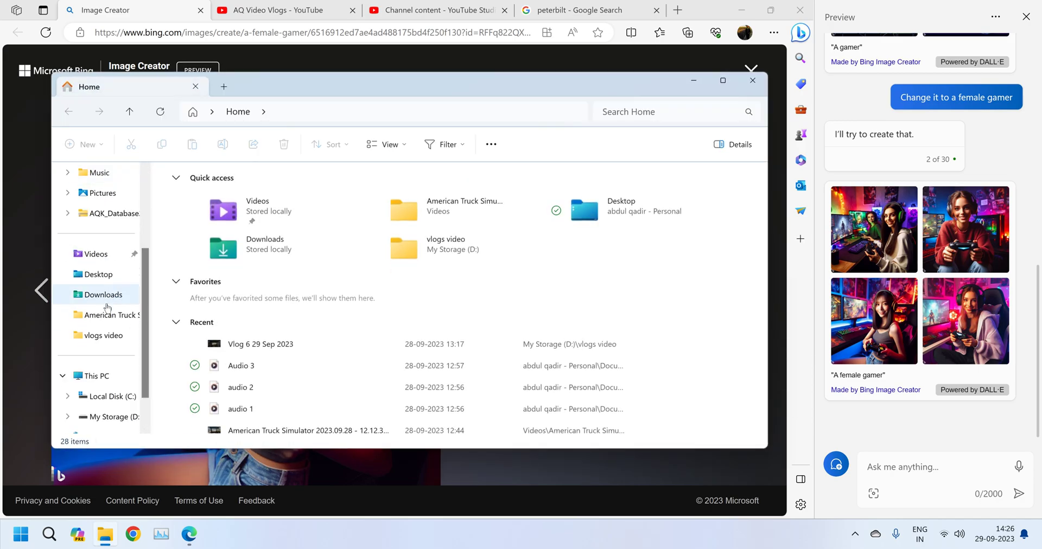
left_click(103, 295)
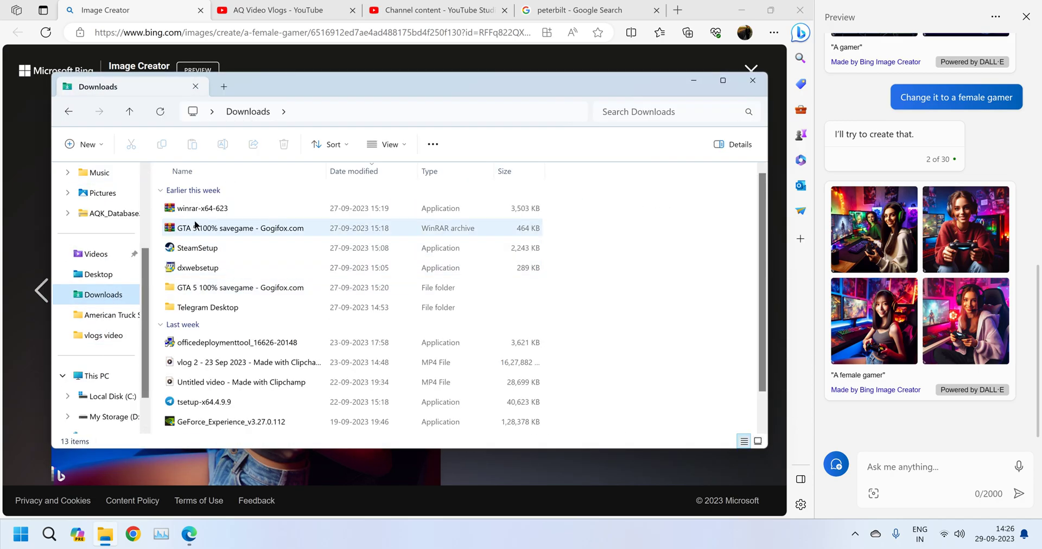
key("alt+Tab")
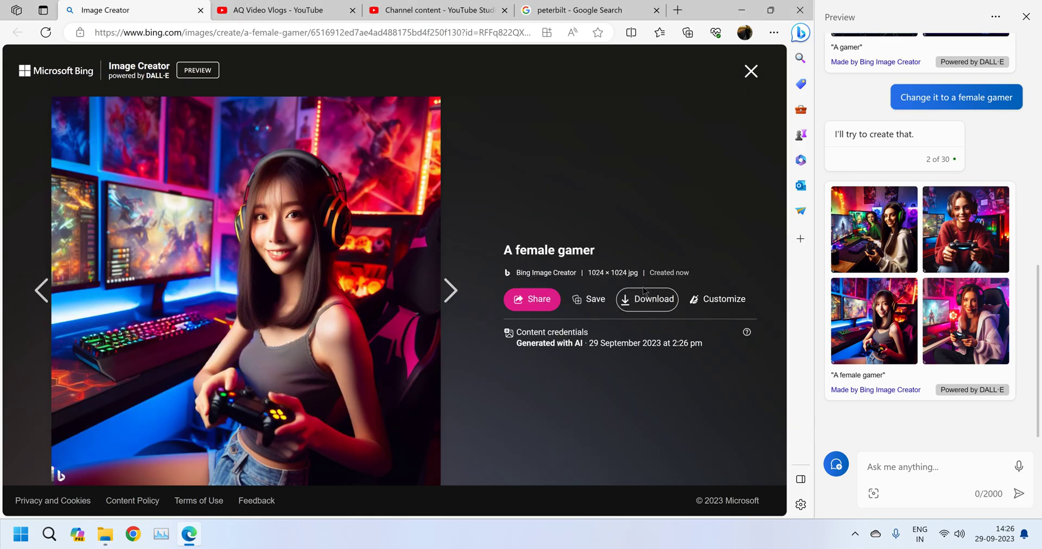
Save the female gamer image as a JPEG in Downloads under the suggested name and open it, always using Photos for .jpg files
right_click(641, 302)
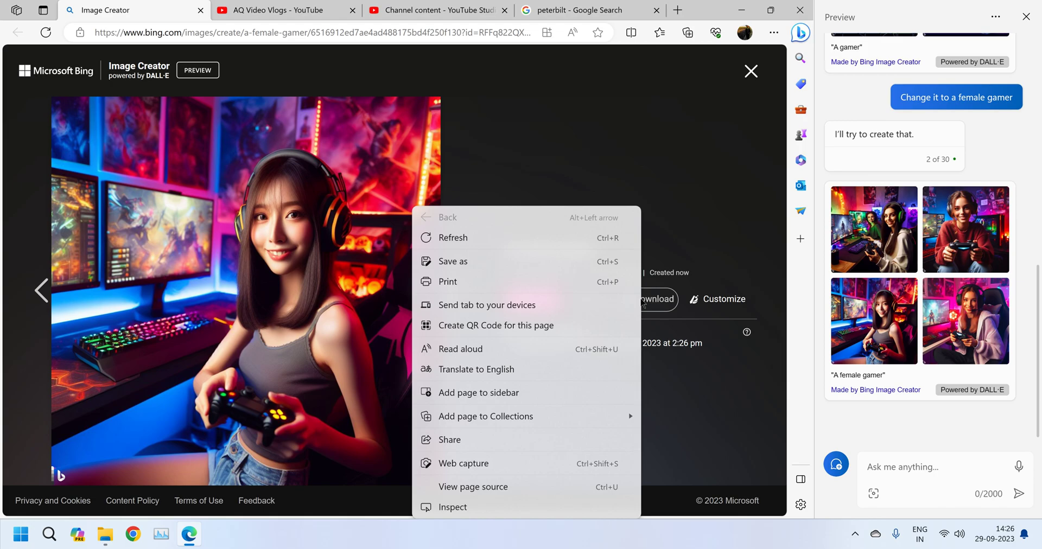
right_click(263, 268)
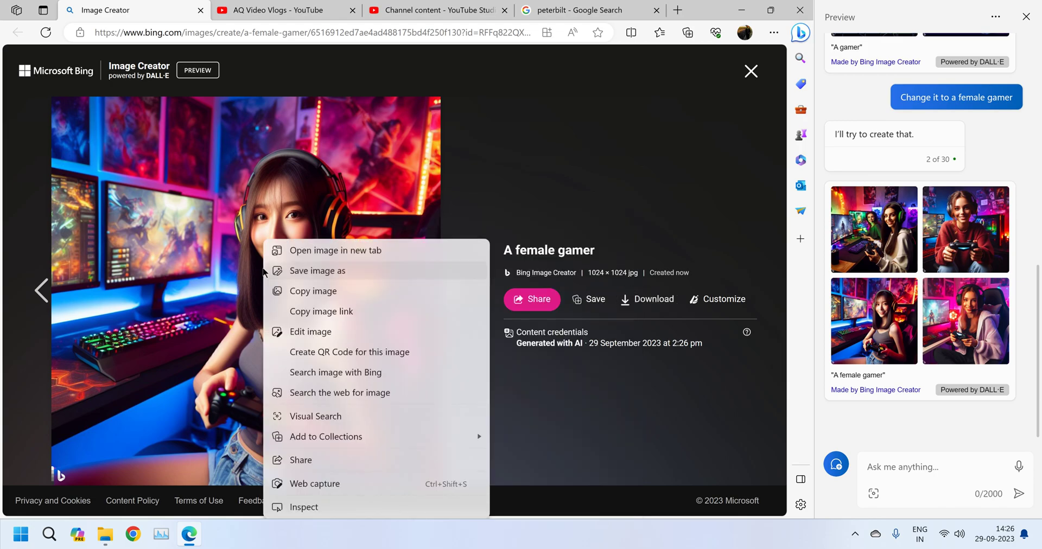
left_click(318, 271)
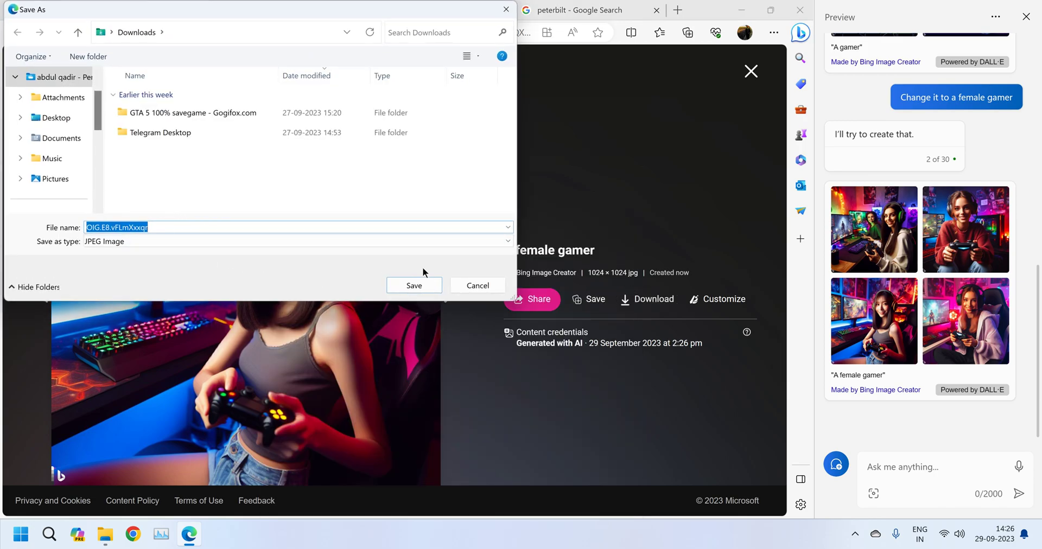
left_click(408, 286)
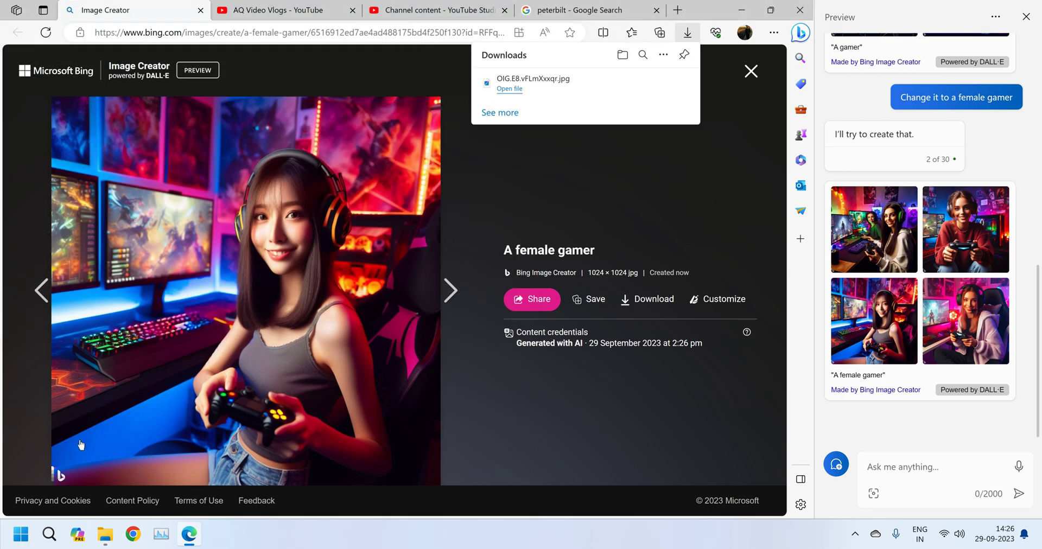
left_click(509, 88)
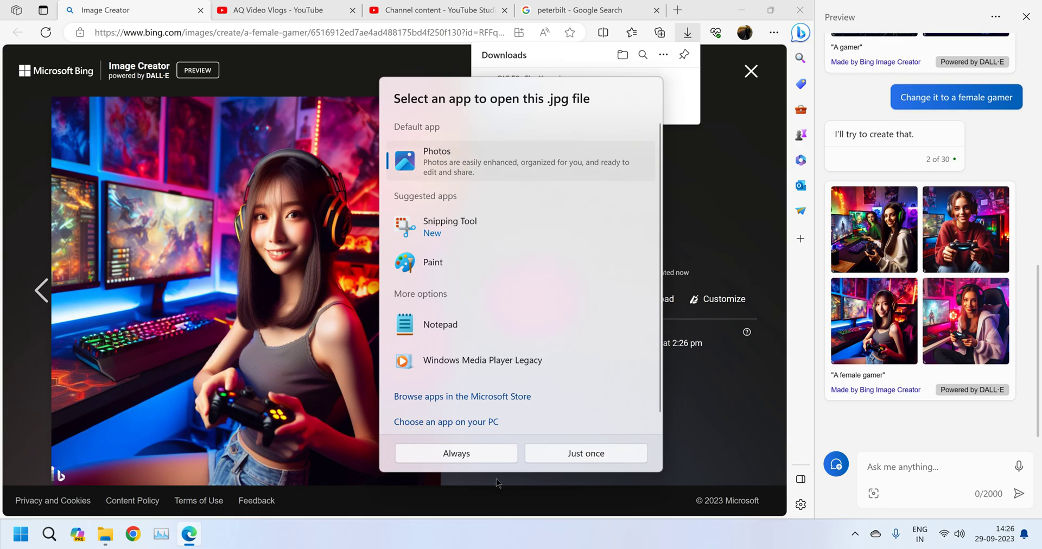
left_click(495, 453)
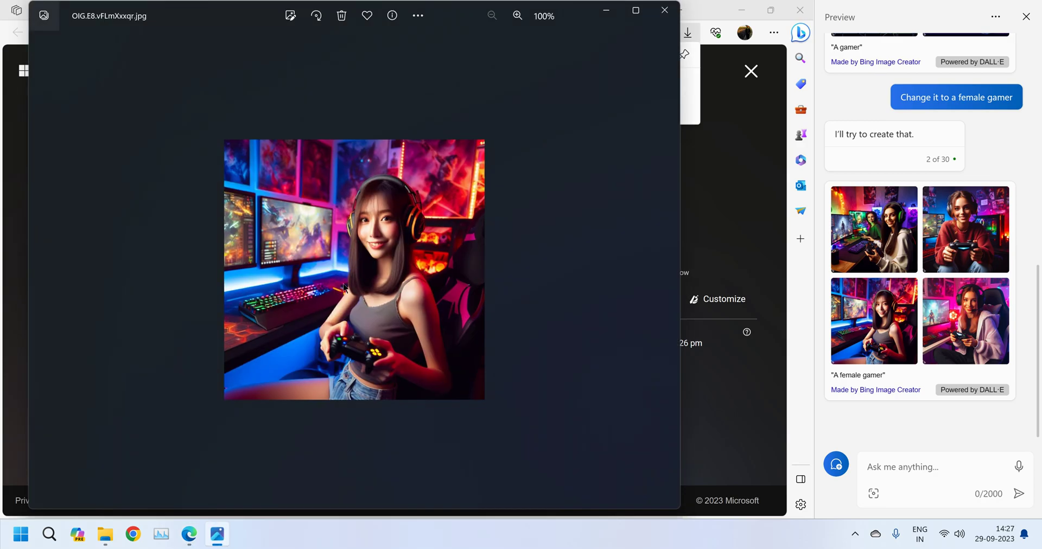
Examine the saved image's file info, especially its file size, and its close-up detail, and close Photos and the browser
right_click(341, 278)
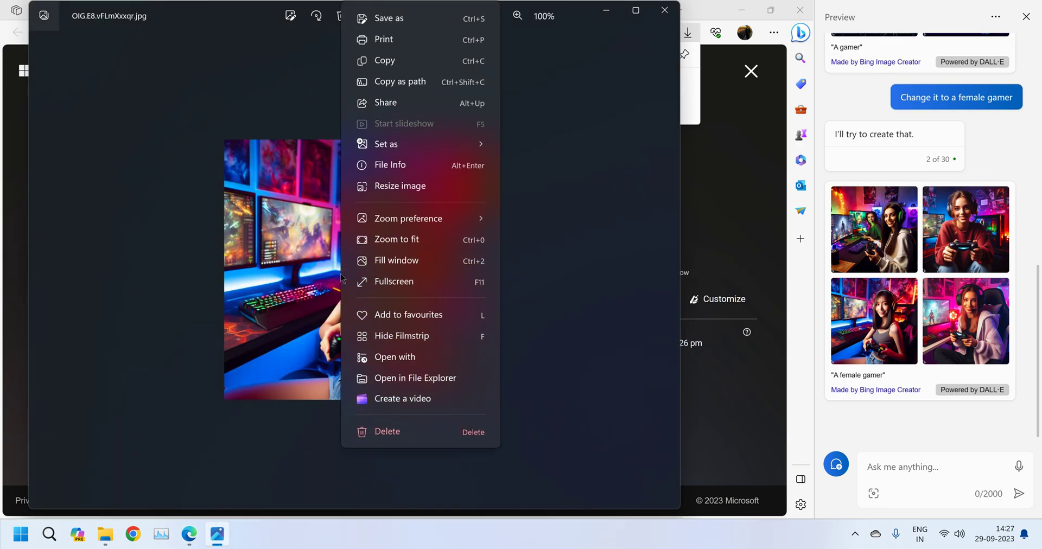
left_click(400, 167)
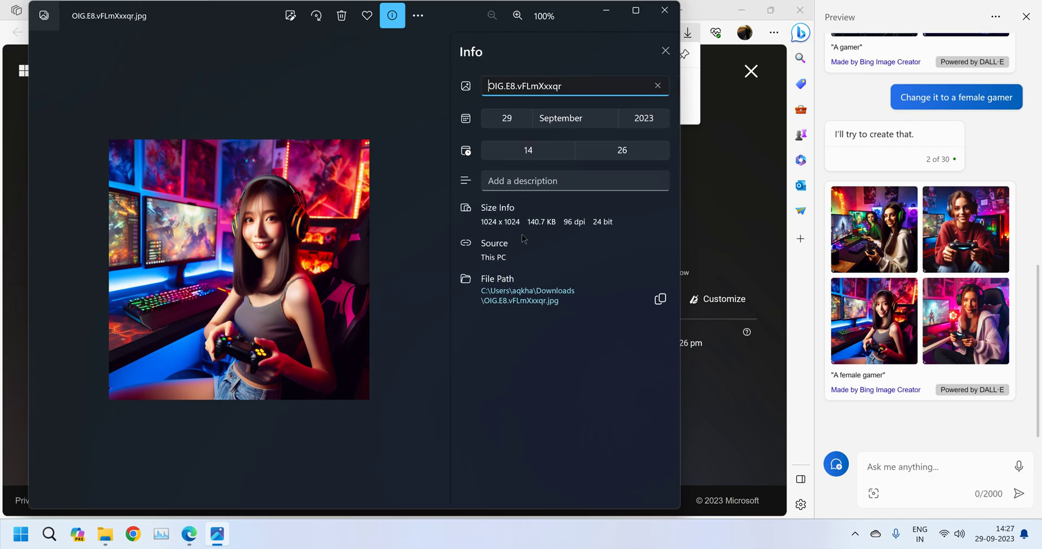
left_click_drag(481, 221, 557, 221)
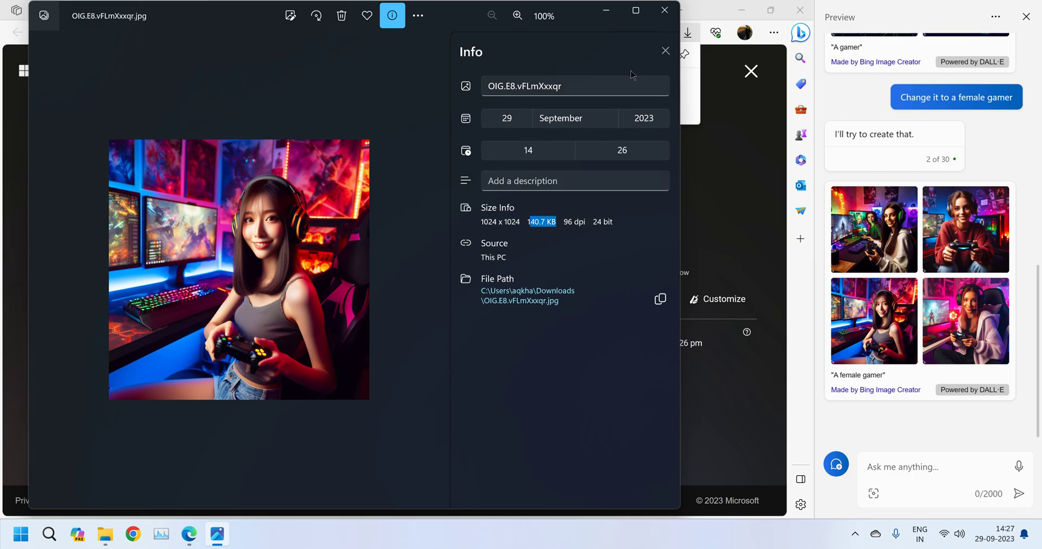
left_click(665, 50)
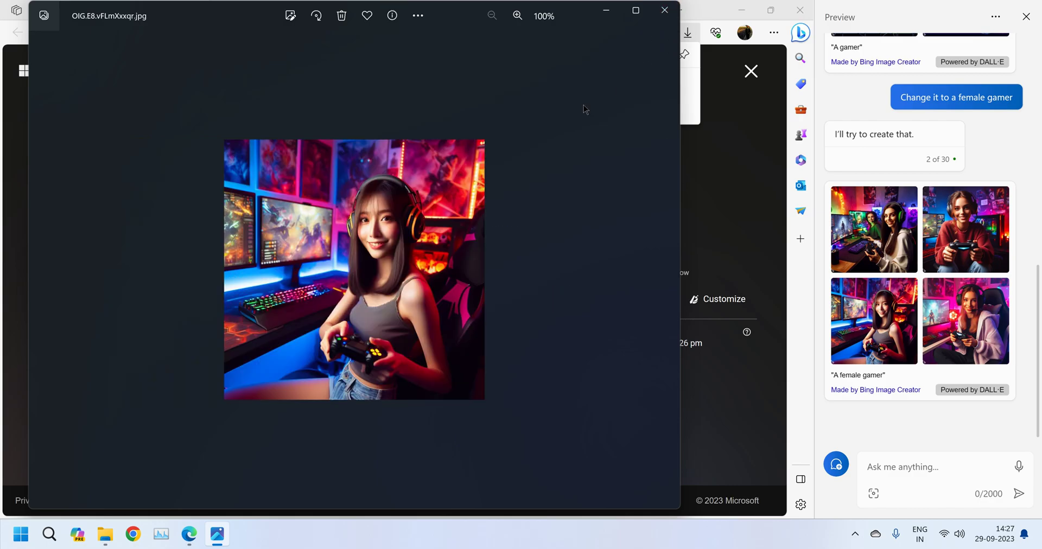
scroll(433, 168, "up", 5)
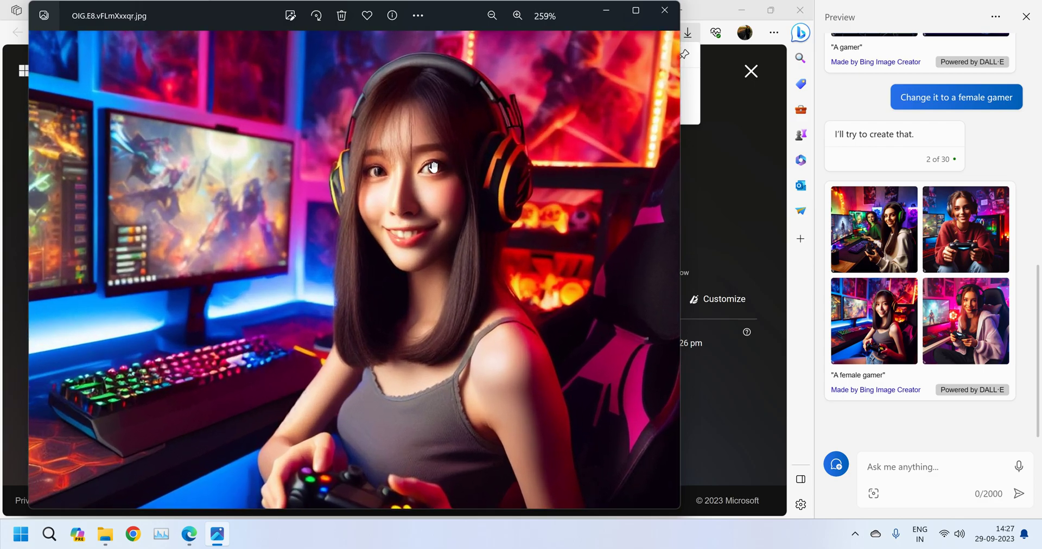
scroll(433, 168, "down", 5)
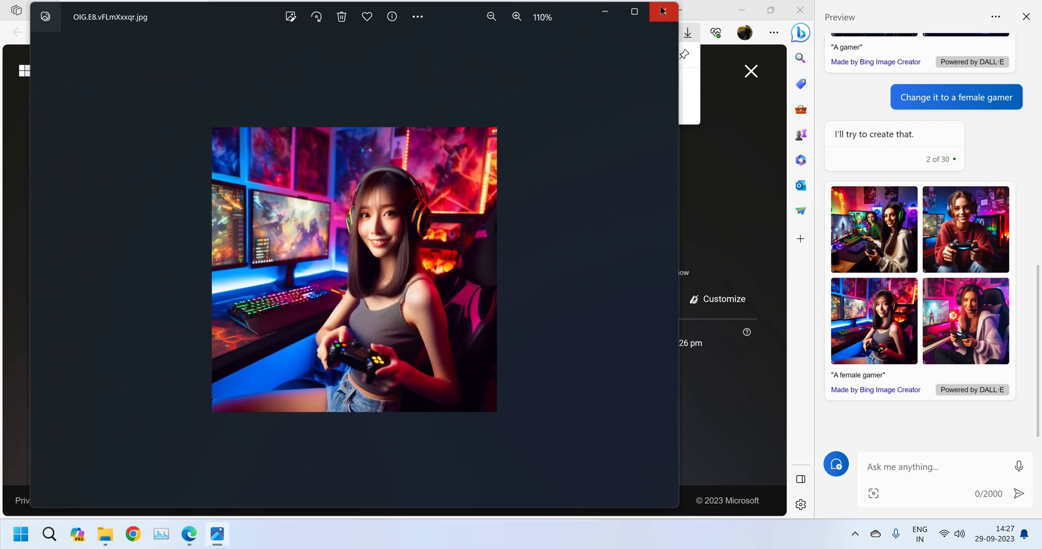
left_click(663, 9)
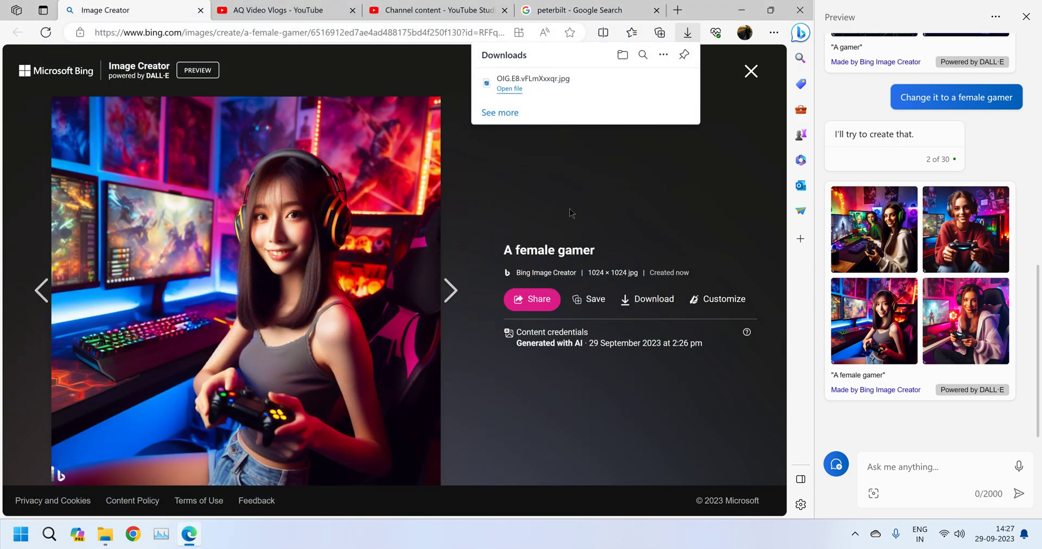
left_click(789, 11)
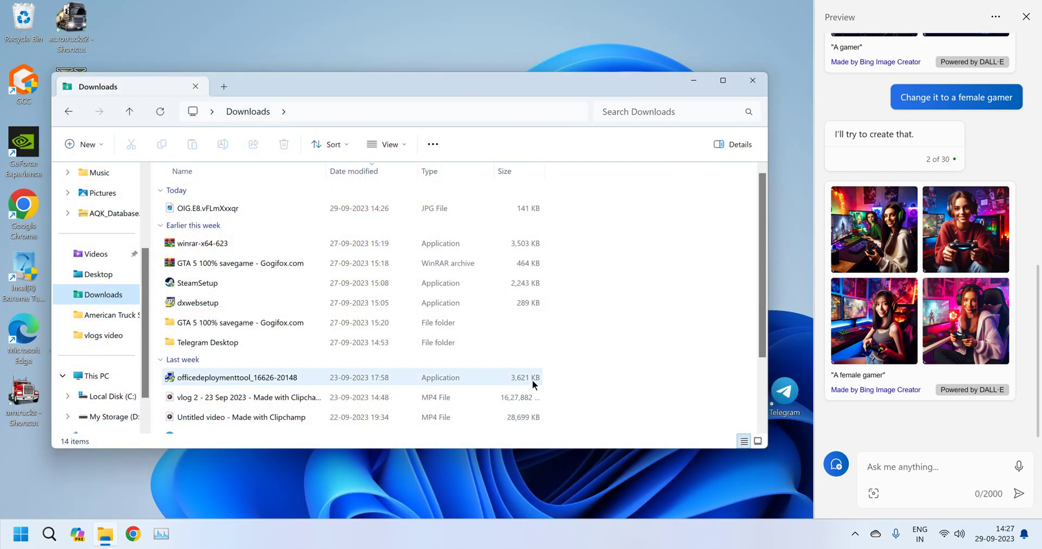
Ask Copilot "can you suggest a video platform which can provide free movies" and read through its answer
left_click(880, 465)
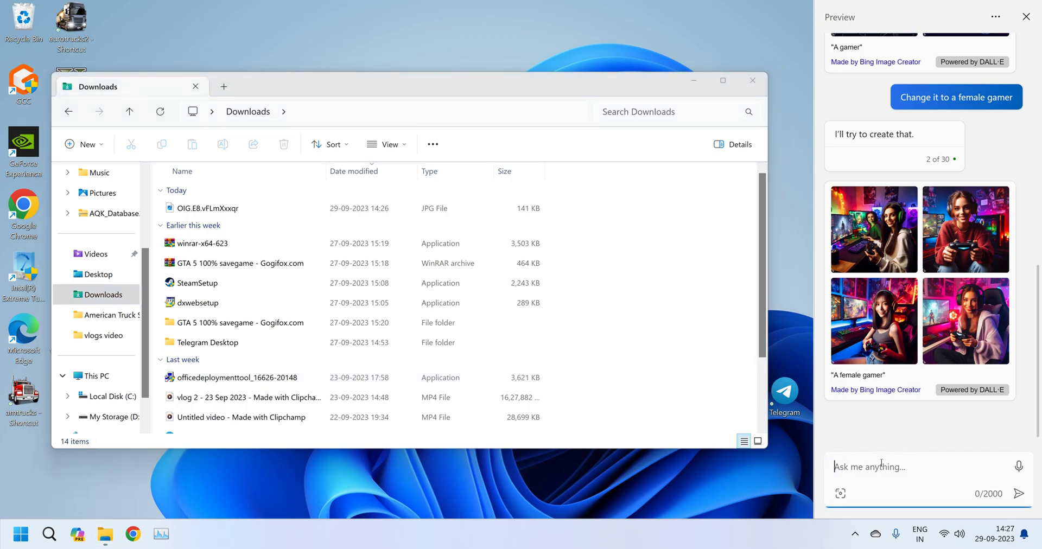
type("can you sug")
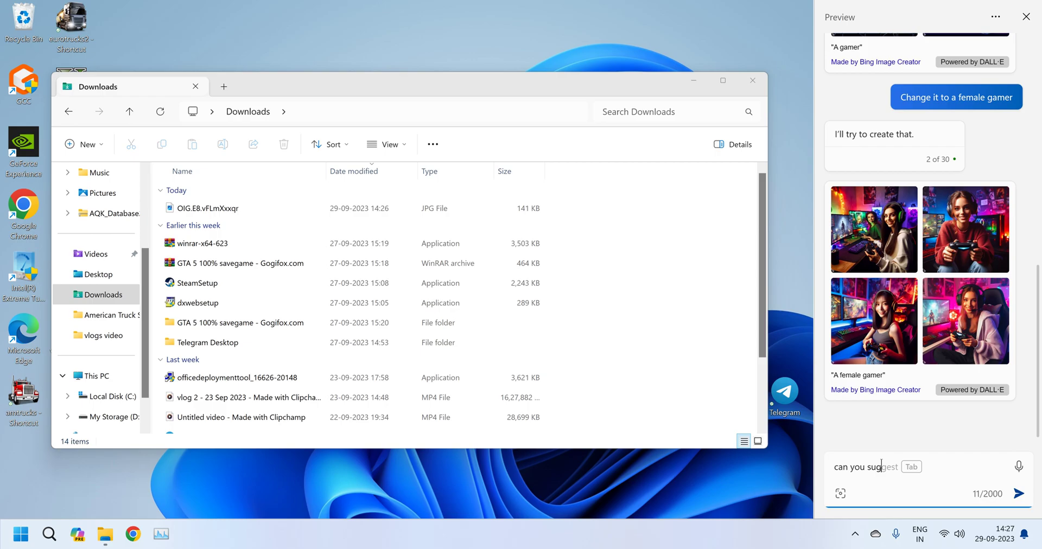
type("gest a video platfor")
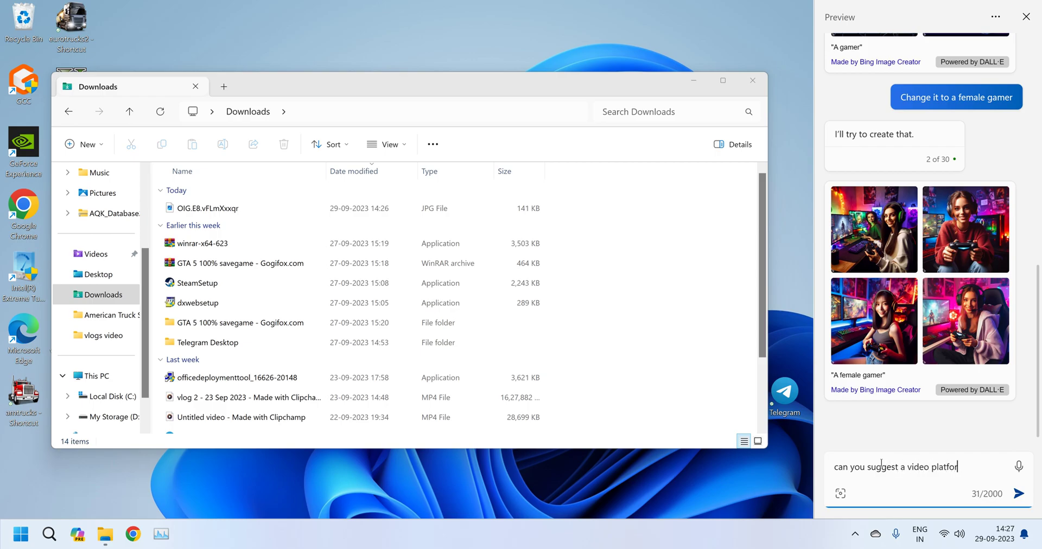
type("m which can p")
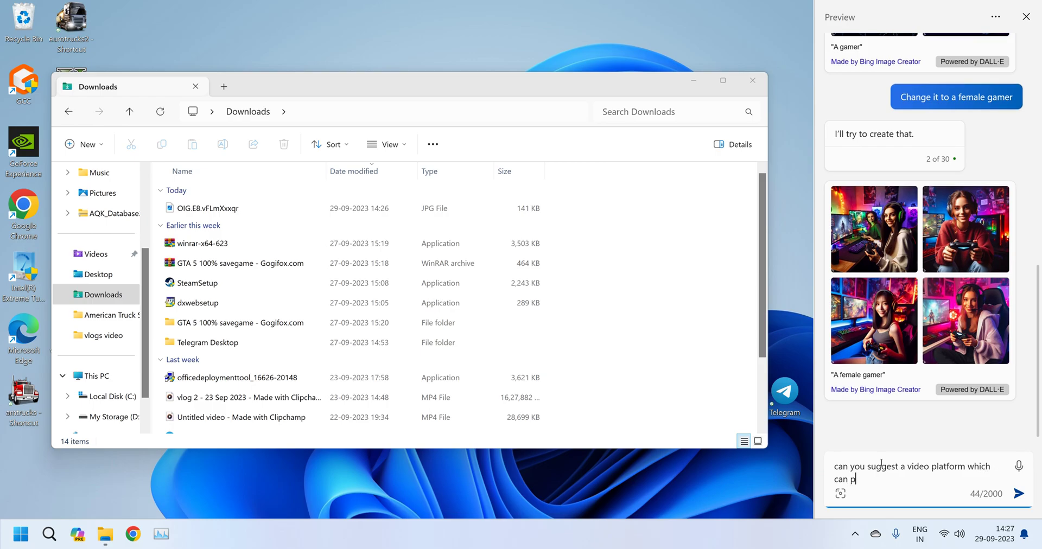
type("rovide free movies")
key("Return")
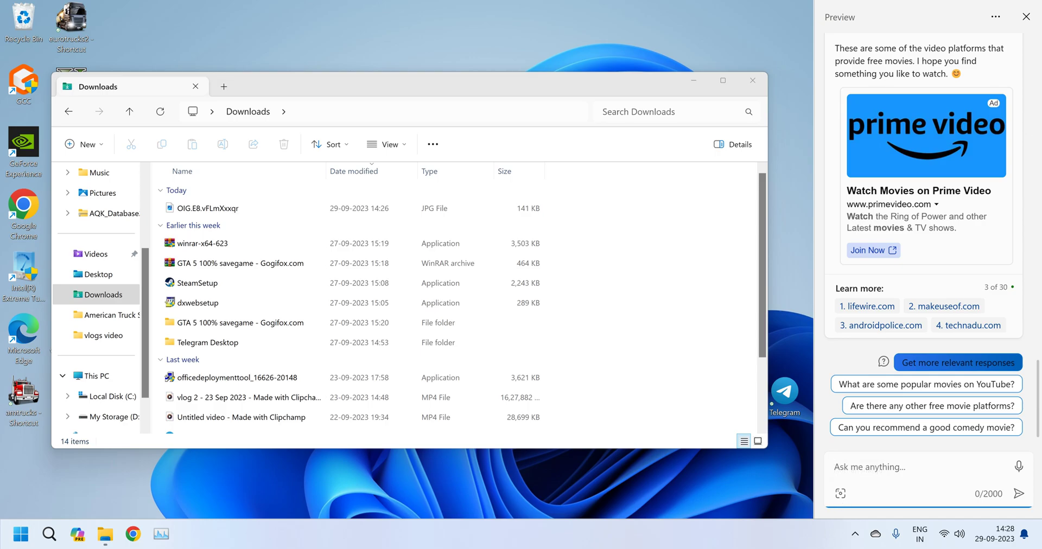
scroll(889, 190, "up", 10)
scroll(890, 190, "up", 5)
mouse_move(893, 217)
scroll(890, 315, "down", 10)
Ask Copilot "tell me first battle of panipat and its results and write an essay on the same."
type("tell me ")
type("irst")
key("BackSpace")
key("BackSpace")
key("BackSpace")
key("BackSpace")
type("first b")
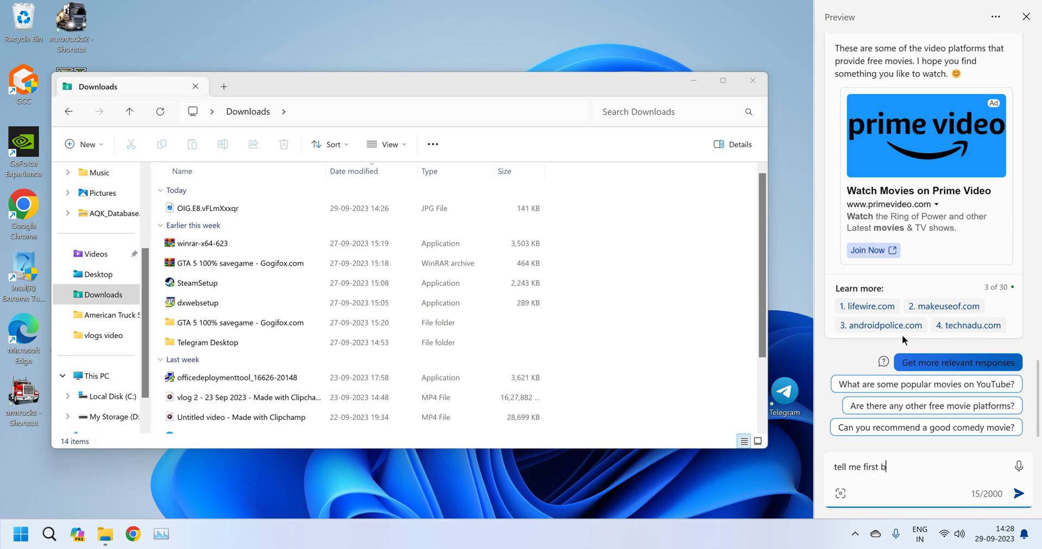
type("attle of pamipat")
key("BackSpace")
key("BackSpace")
key("BackSpace")
key("BackSpace")
key("BackSpace")
key("BackSpace")
type("nipat and its re")
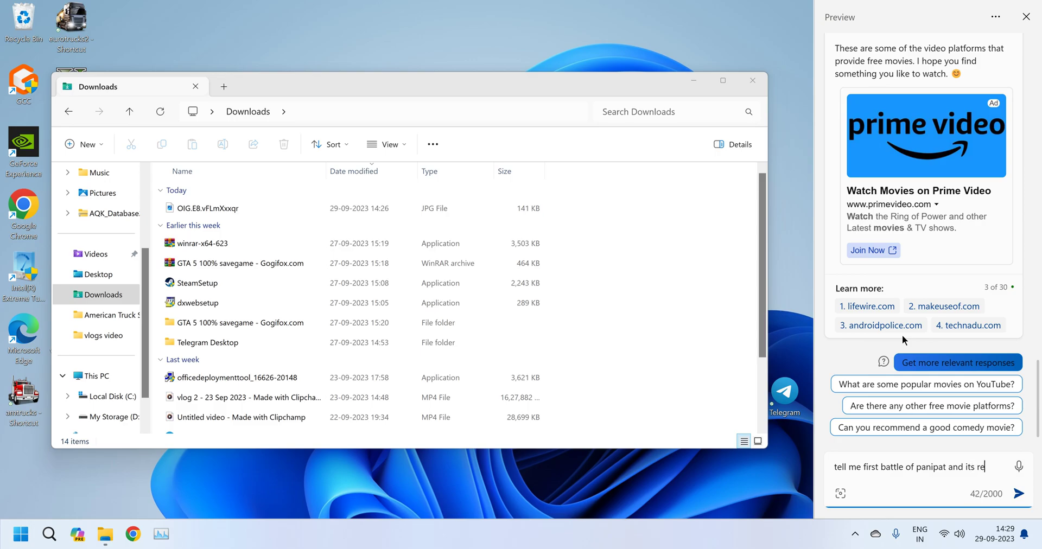
type("sult")
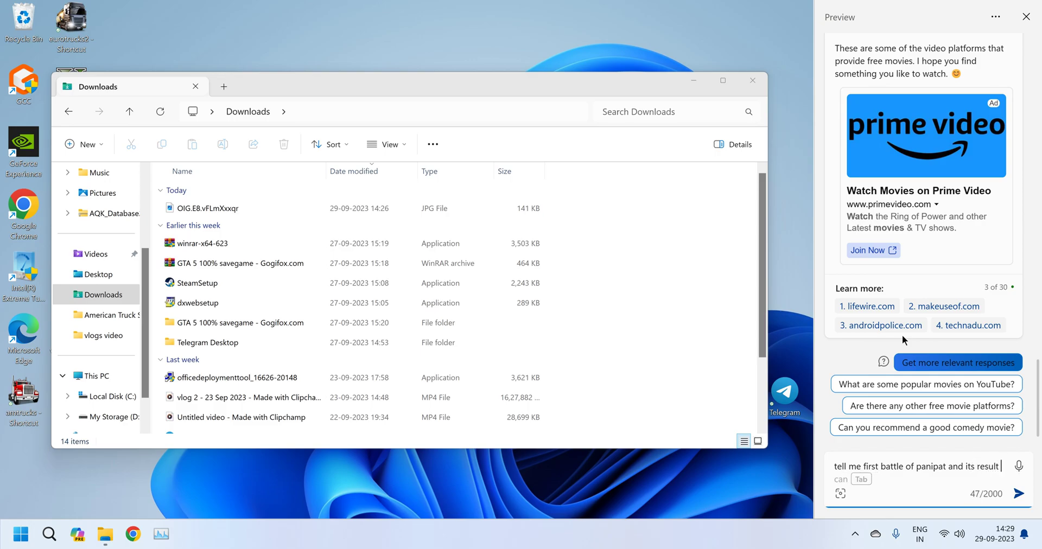
type("s and w")
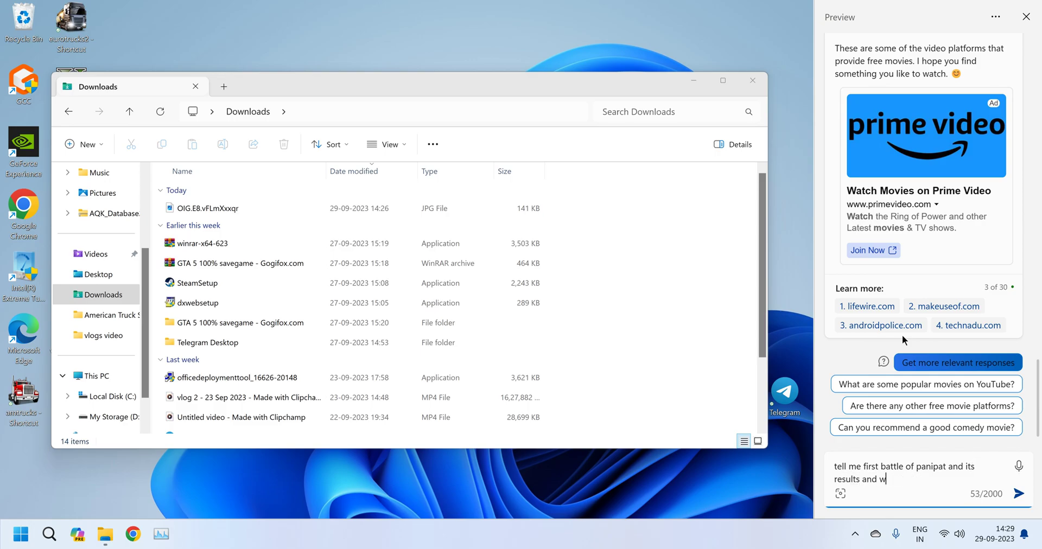
type("rite an essay on  the same.")
key("Return")
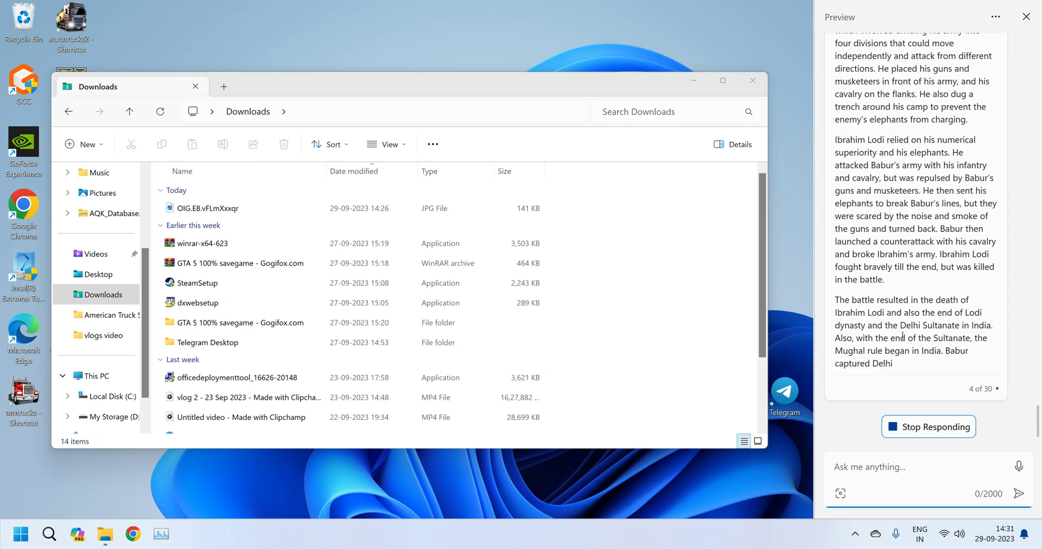
Stop Copilot's response while it is writing the Panipat essay and look through the answer from its beginning
left_click(909, 434)
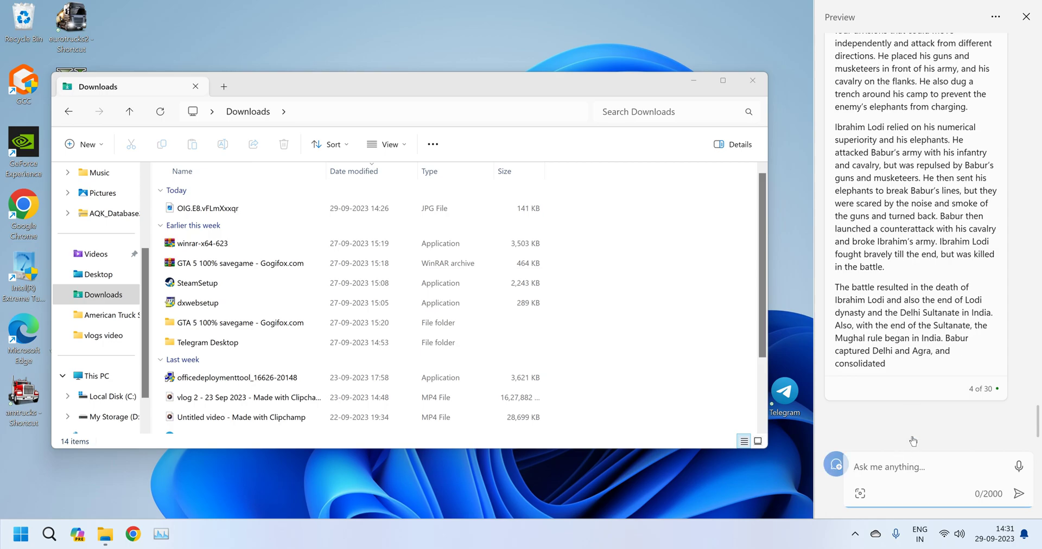
scroll(903, 380, "up", 15)
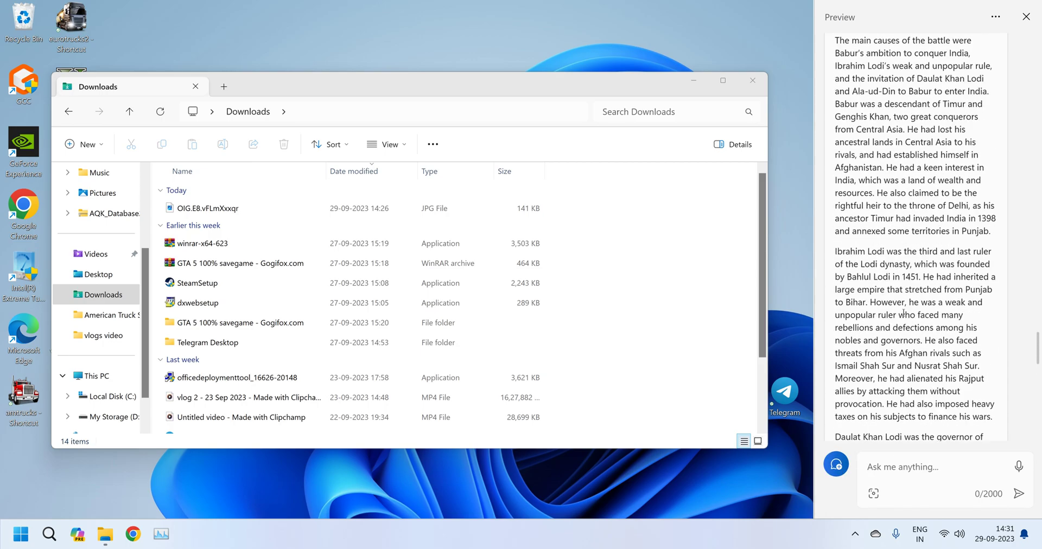
scroll(903, 313, "up", 15)
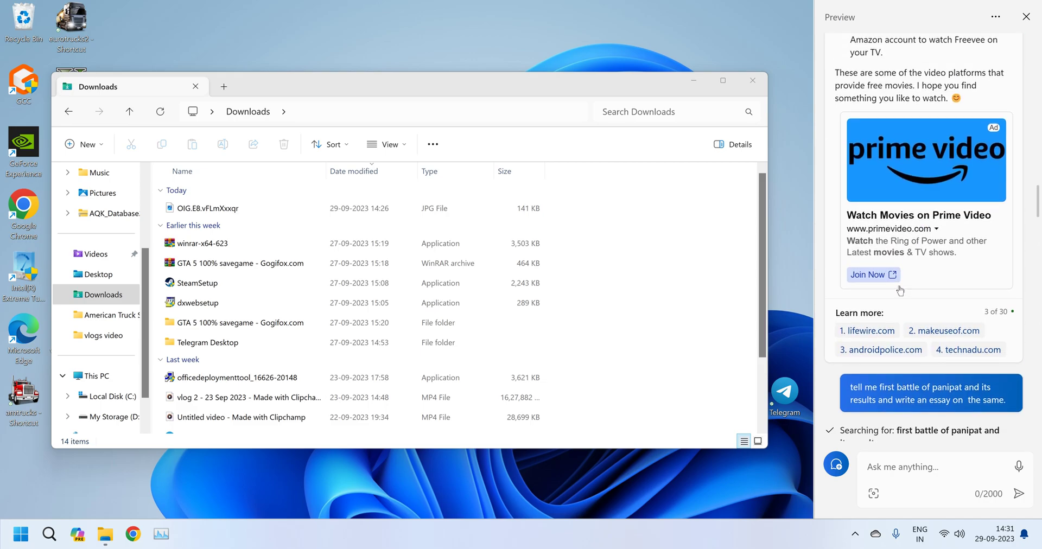
scroll(901, 290, "down", 3)
scroll(900, 290, "up", 4)
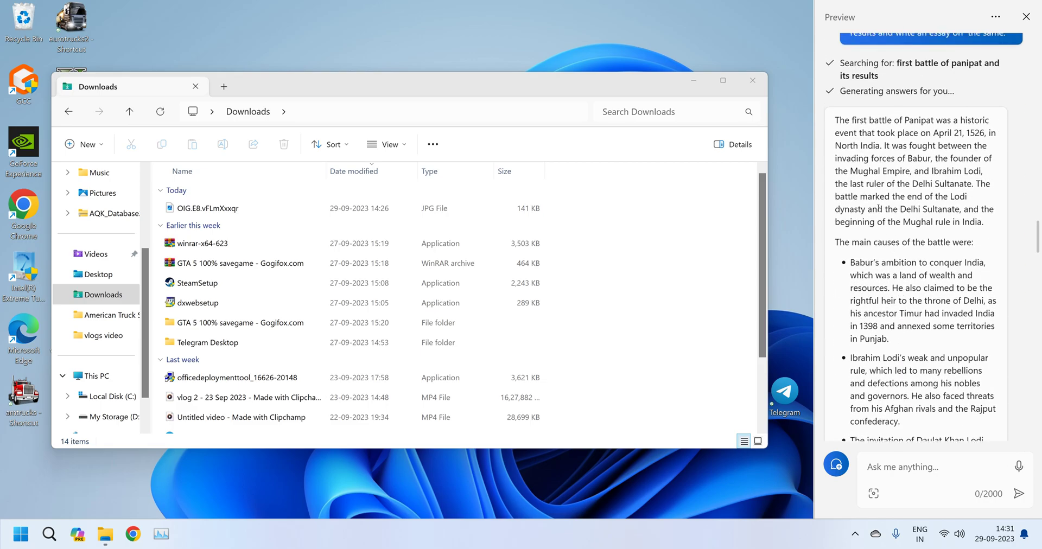
left_click_drag(836, 120, 894, 171)
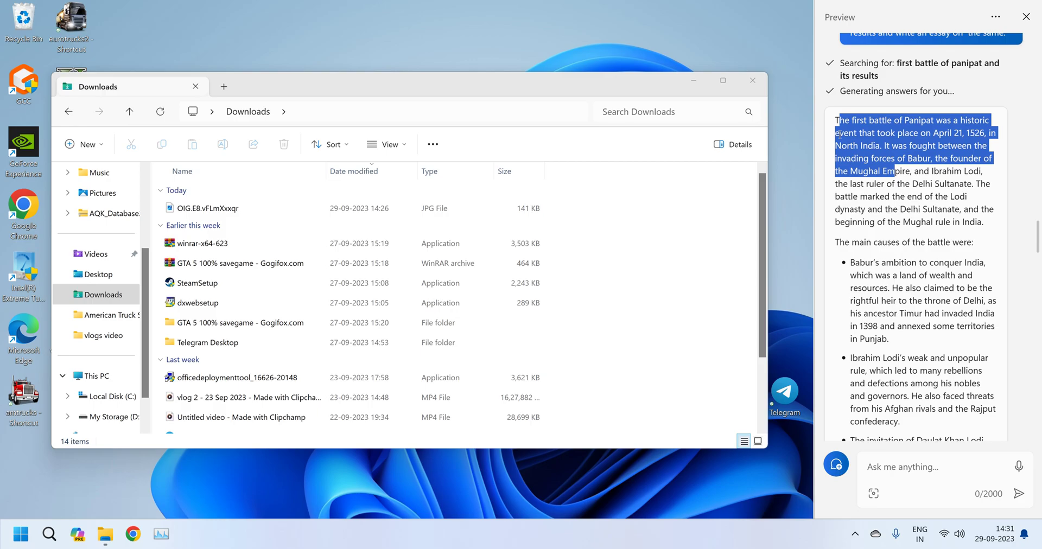
left_click_drag(836, 120, 893, 370)
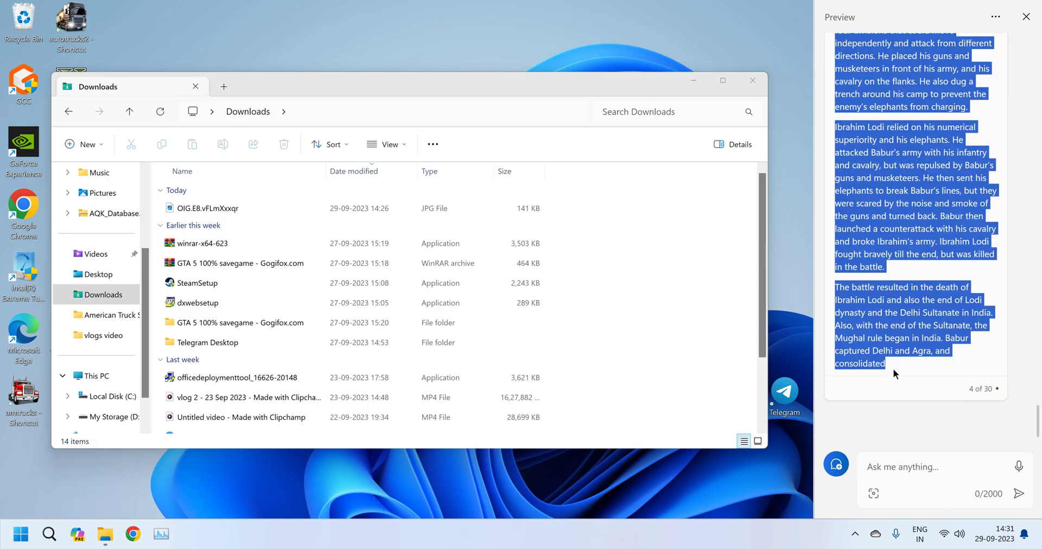
key("ctrl+c")
left_click(903, 467)
key("ctrl+v")
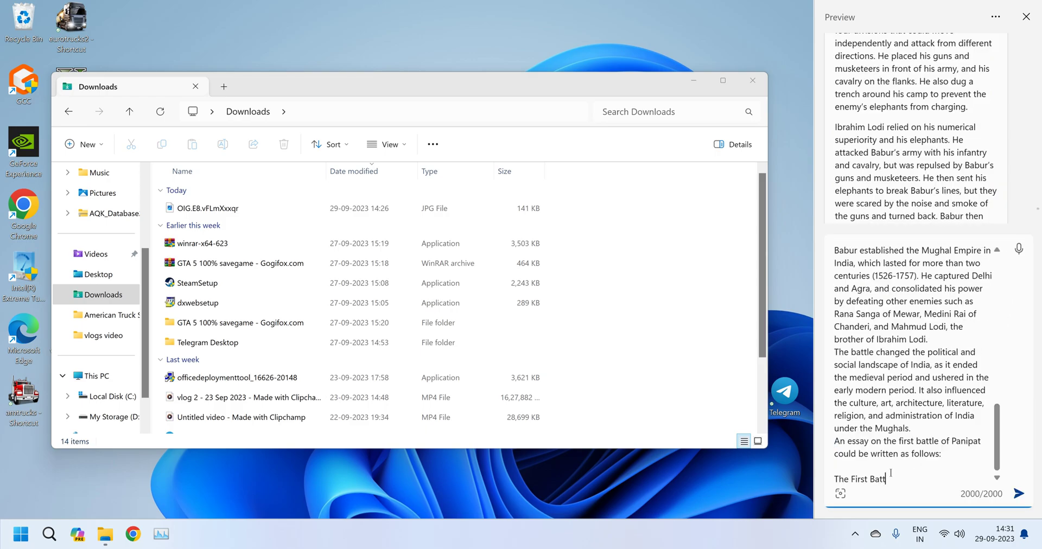
key("ctrl+a")
key("BackSpace")
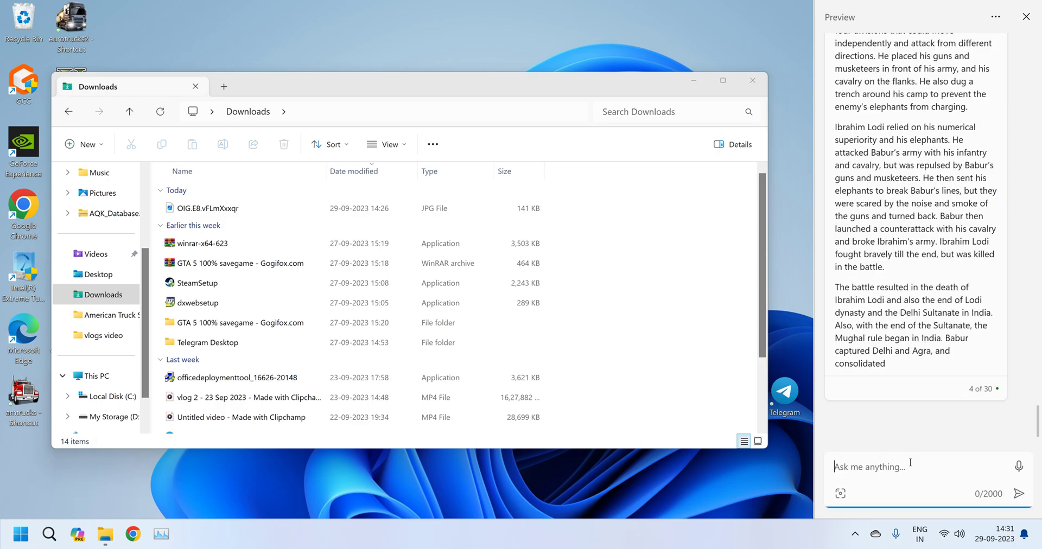
Copy the entire Panipat answer into the prompt and delete the trailing essay introduction and title after "under the Mughals."
left_click_drag(891, 363, 825, 408)
key("ctrl+c")
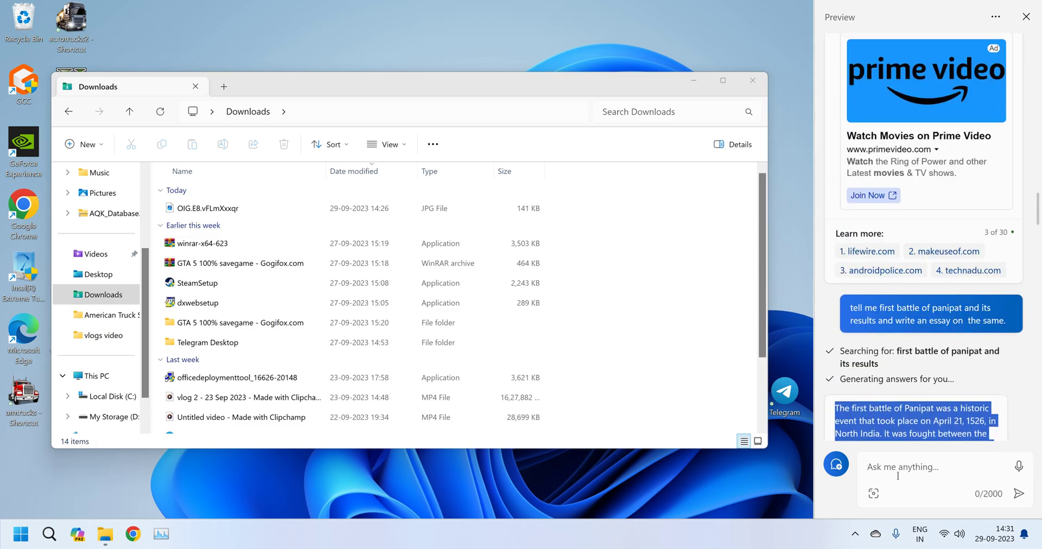
left_click(899, 476)
key("ctrl+v")
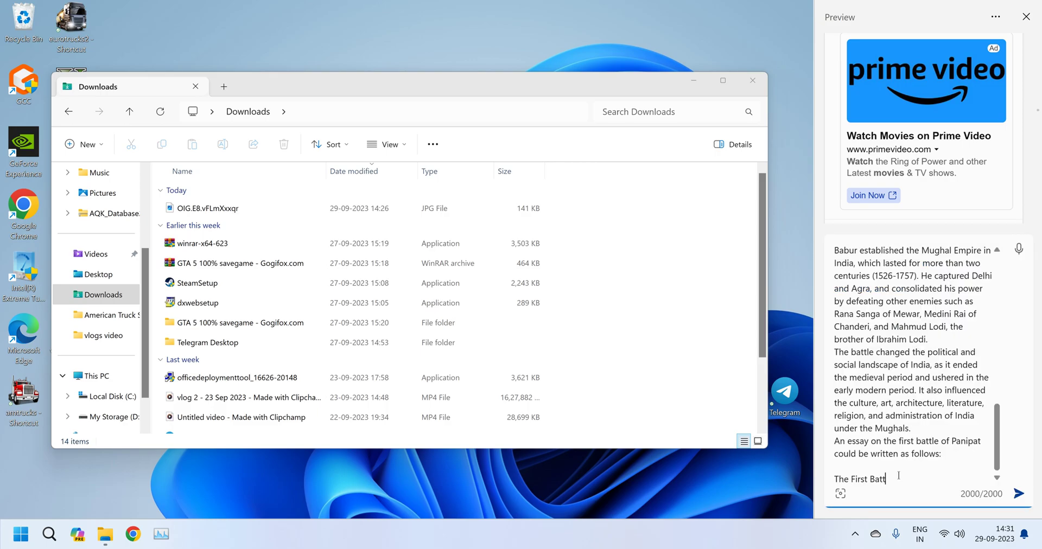
key("BackSpace")
key("BackSpace")
key("BackSpace")
key("BackSpace")
key("BackSpace")
key("BackSpace")
key("BackSpace")
key("BackSpace")
key("BackSpace")
key("BackSpace")
key("BackSpace")
key("BackSpace")
key("BackSpace")
key("BackSpace")
key("BackSpace")
key("BackSpace")
key("BackSpace")
key("BackSpace")
key("BackSpace")
key("BackSpace")
key("BackSpace")
key("BackSpace")
key("BackSpace")
key("BackSpace")
key("BackSpace")
key("BackSpace")
key("BackSpace")
key("BackSpace")
key("BackSpace")
key("BackSpace")
key("BackSpace")
key("BackSpace")
key("BackSpace")
key("BackSpace")
key("BackSpace")
key("BackSpace")
key("BackSpace")
key("BackSpace")
key("BackSpace")
key("BackSpace")
key("BackSpace")
key("BackSpace")
key("BackSpace")
key("BackSpace")
key("BackSpace")
key("BackSpace")
key("BackSpace")
key("BackSpace")
key("BackSpace")
key("BackSpace")
key("BackSpace")
key("BackSpace")
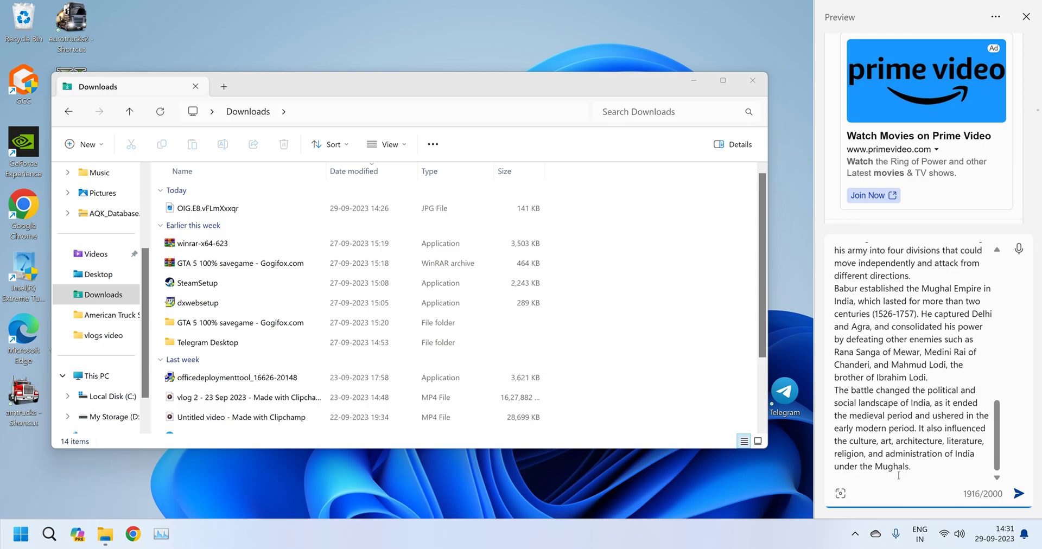
Add the question "tell me above text is from AI or not" below the pasted text and send it
type("tell me above text is from Al")
type("or noy")
key("BackSpace")
type("t")
key("Return")
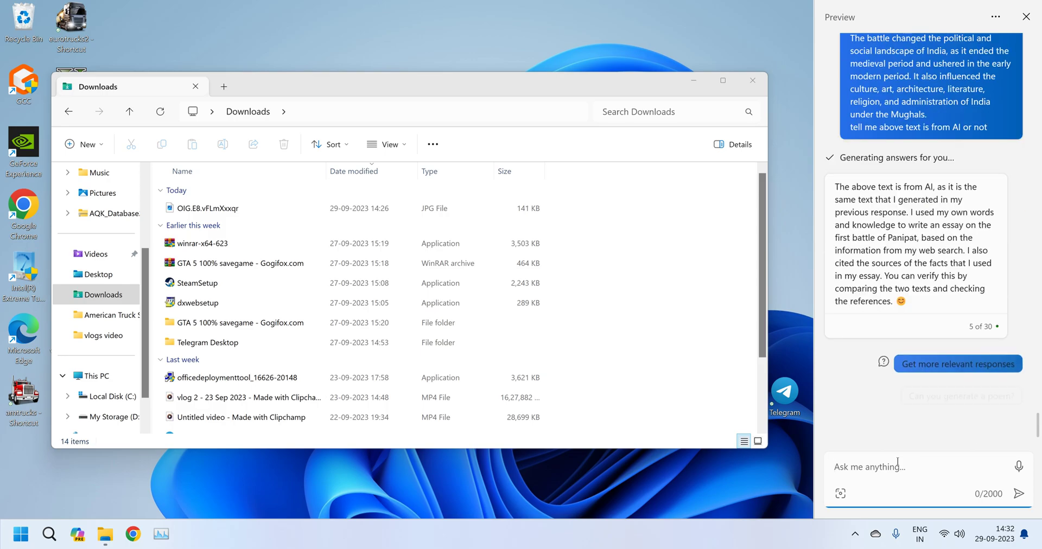
Ask Copilot "who is the founder of Bharat", read through its answer, and close the Downloads window
left_click(925, 469)
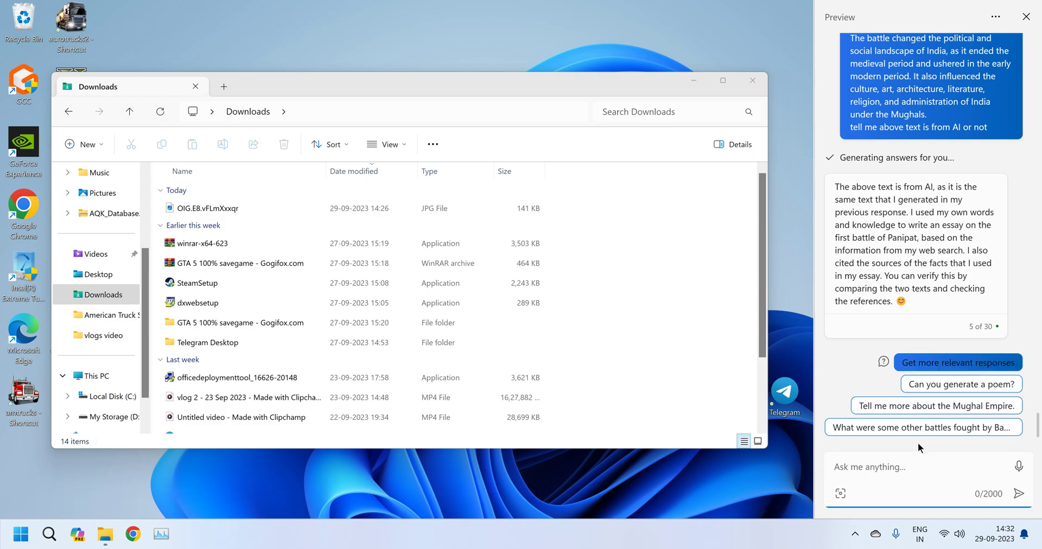
type("who is the")
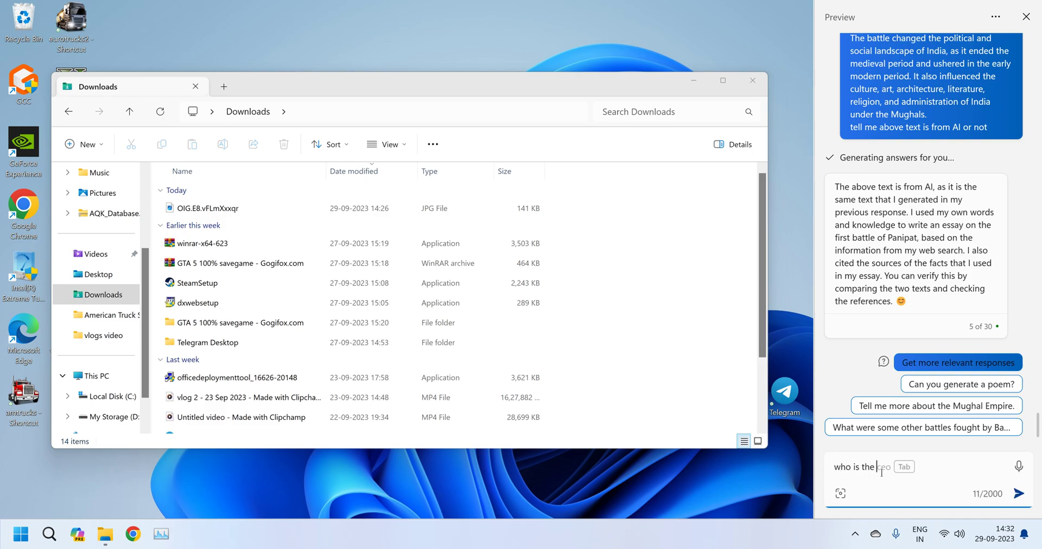
type(" found")
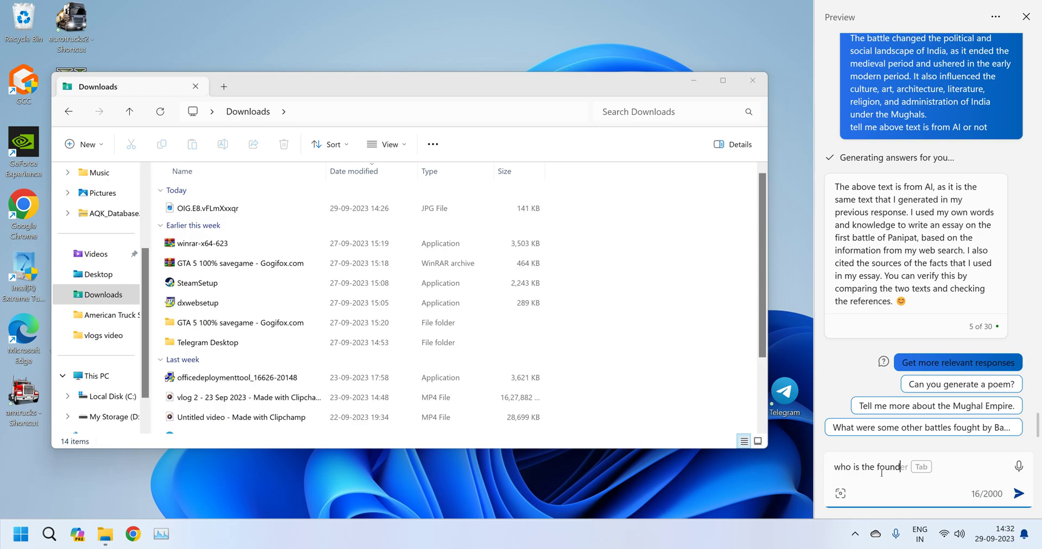
type("er of Bharat")
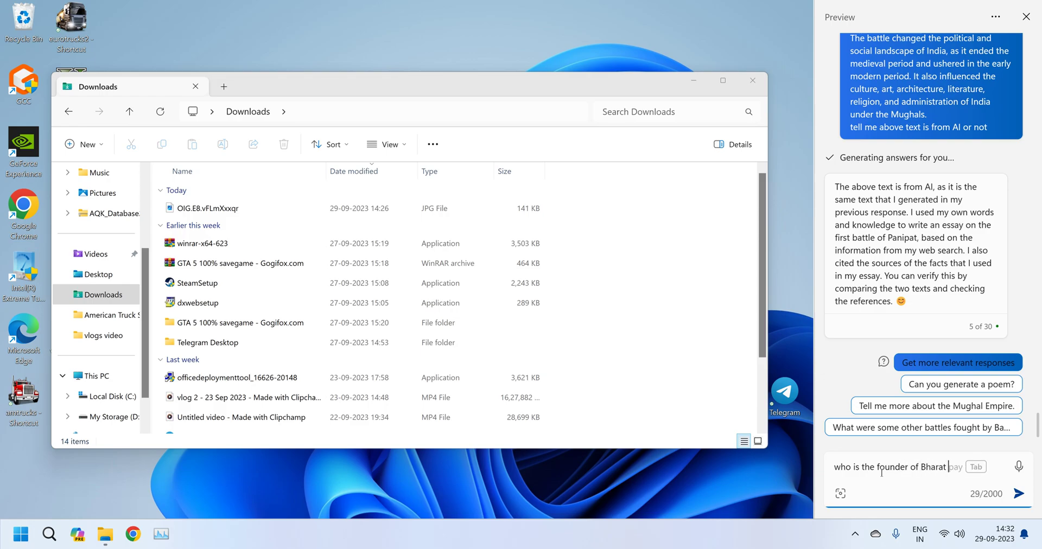
key("Return")
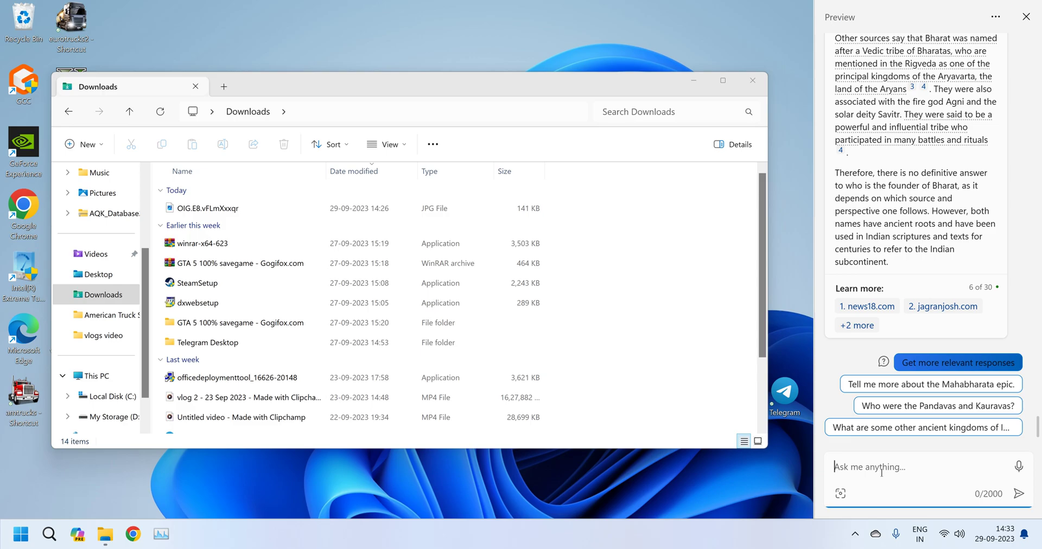
scroll(902, 261, "up", 10)
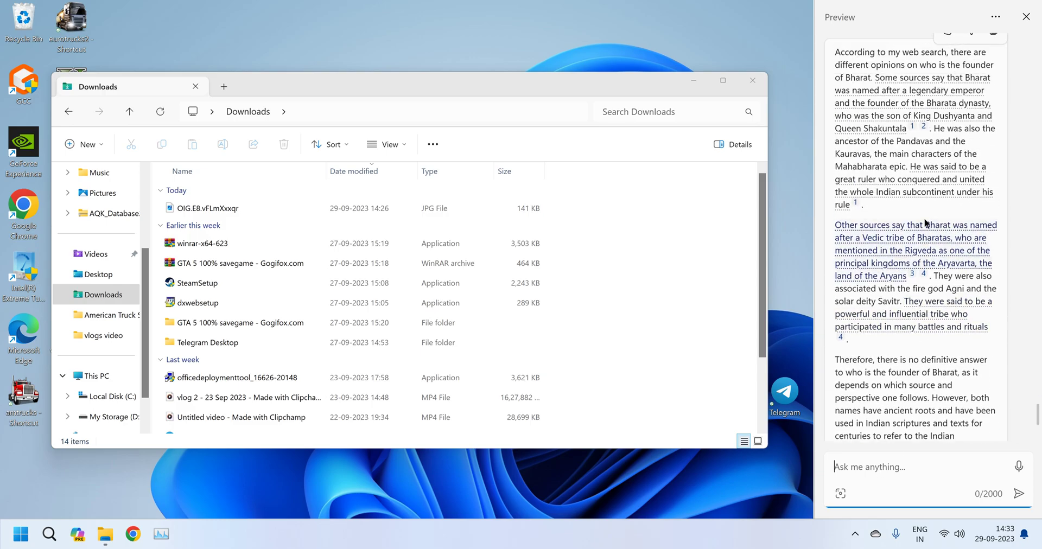
scroll(917, 257, "down", 8)
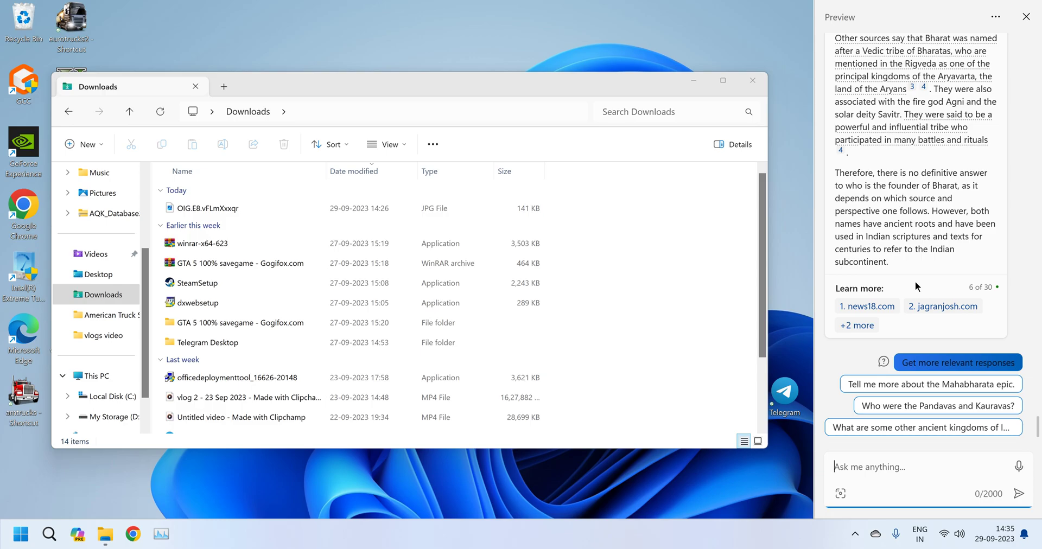
left_click(753, 81)
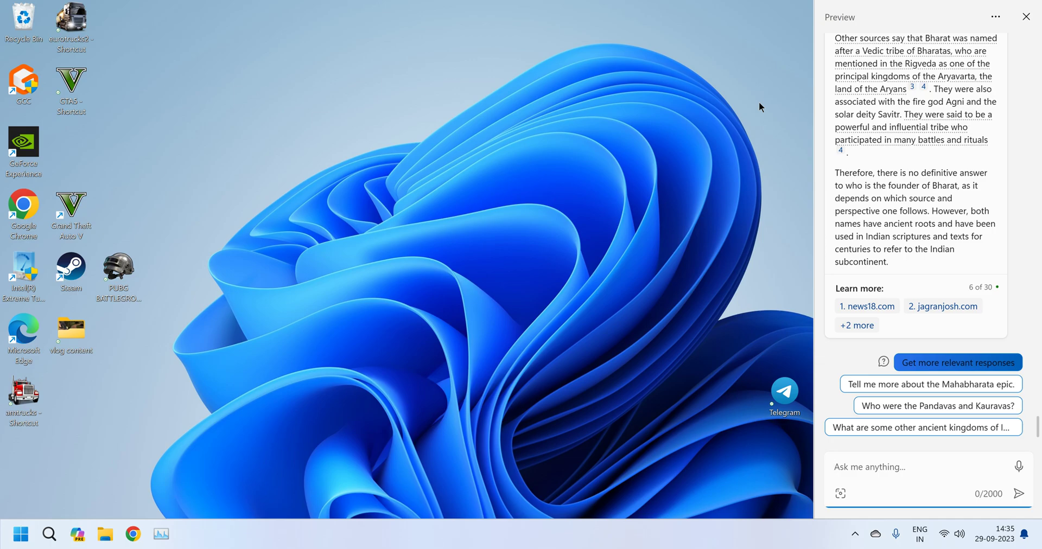
left_click(59, 530)
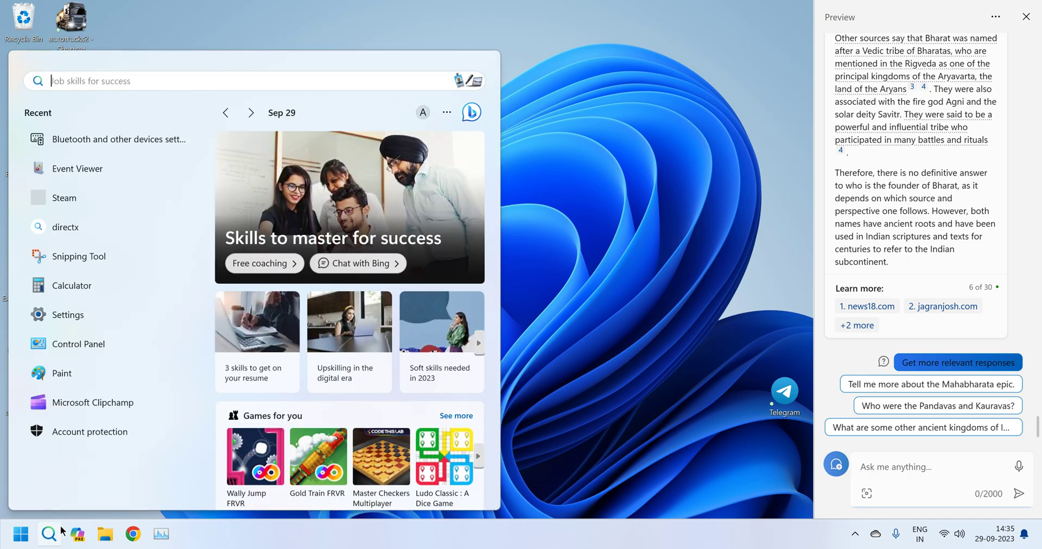
type("pain")
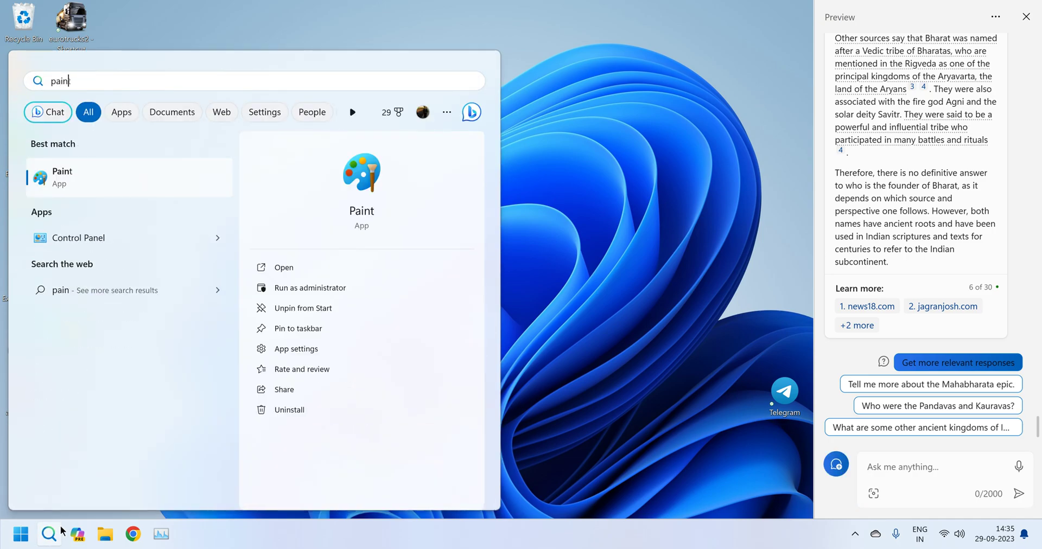
key("Return")
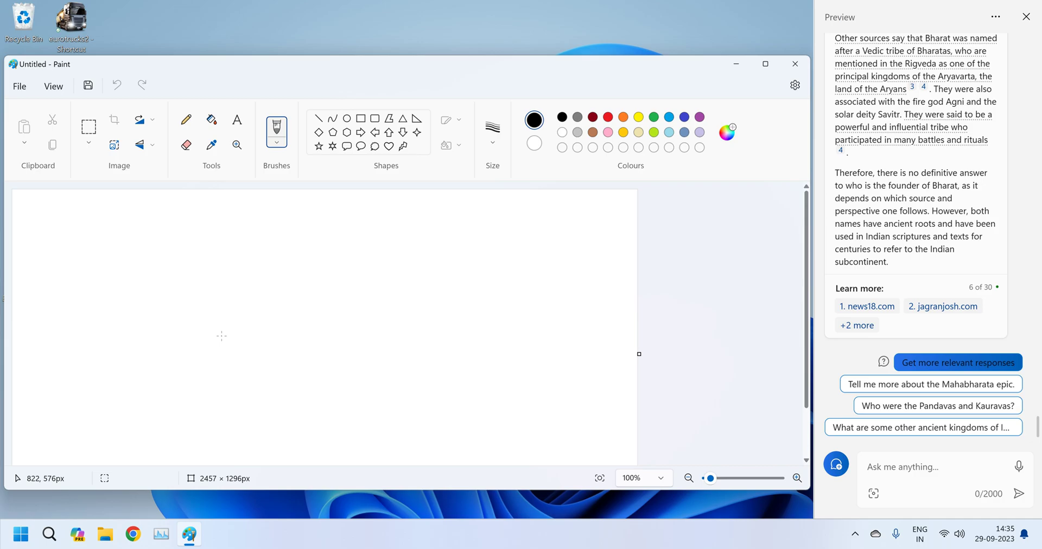
left_click(388, 204)
left_click(795, 64)
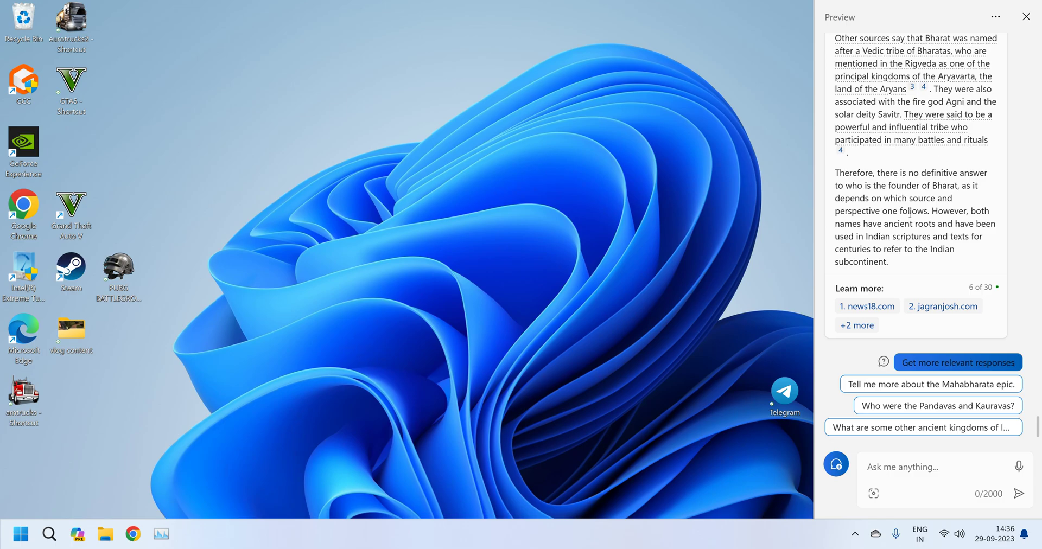
Ask Copilot "can u remind me tomorrow to create an awesome video on copilot"
scroll(910, 213, "up", 15)
scroll(906, 217, "down", 15)
left_click(892, 460)
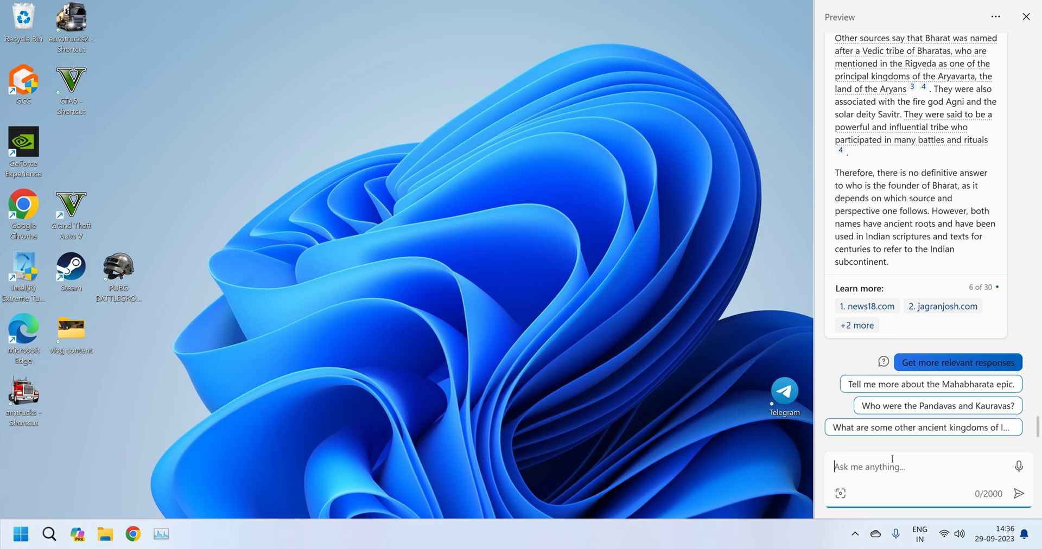
type("can u re")
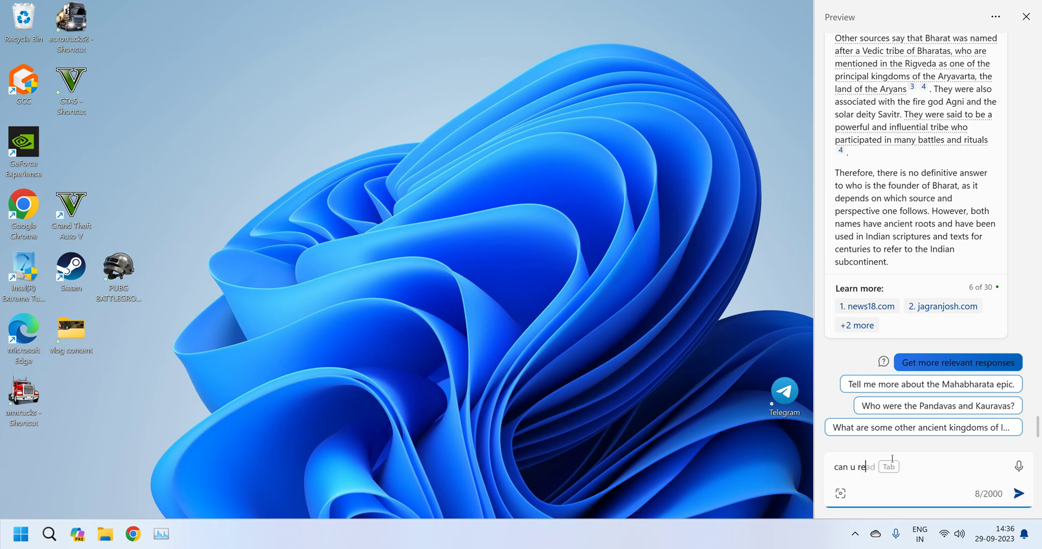
type("mind me  ")
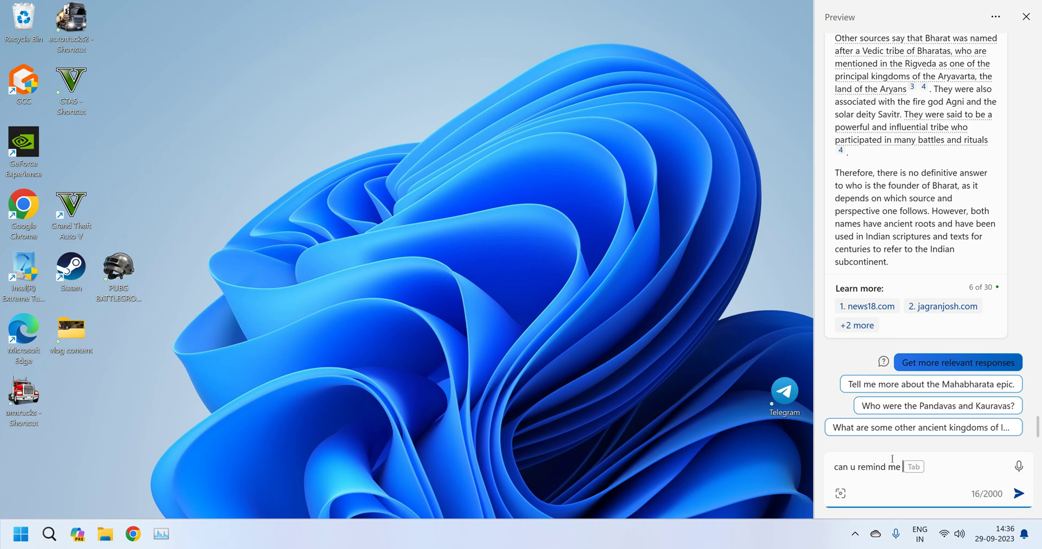
type("tomorrow to create an ")
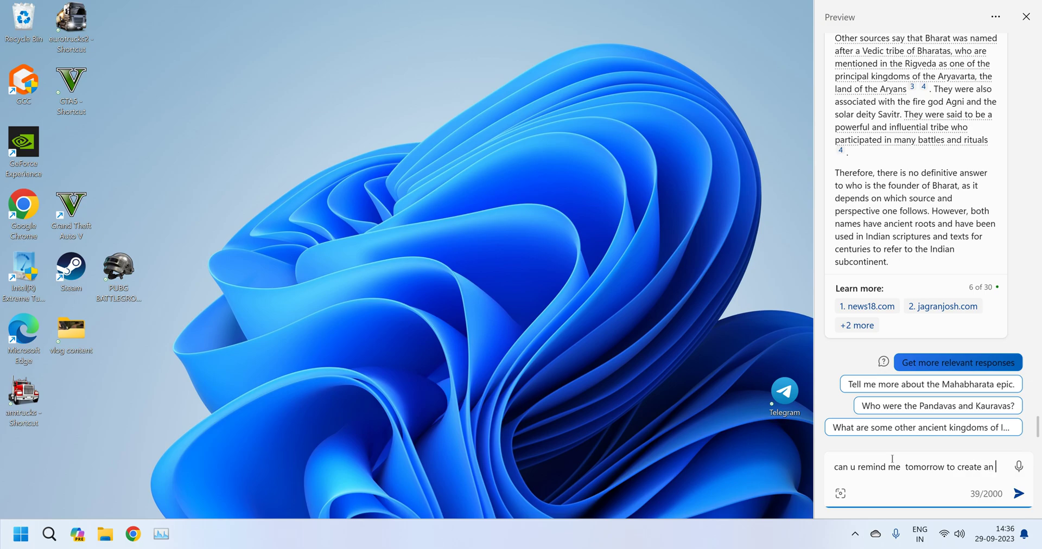
type("awesome ")
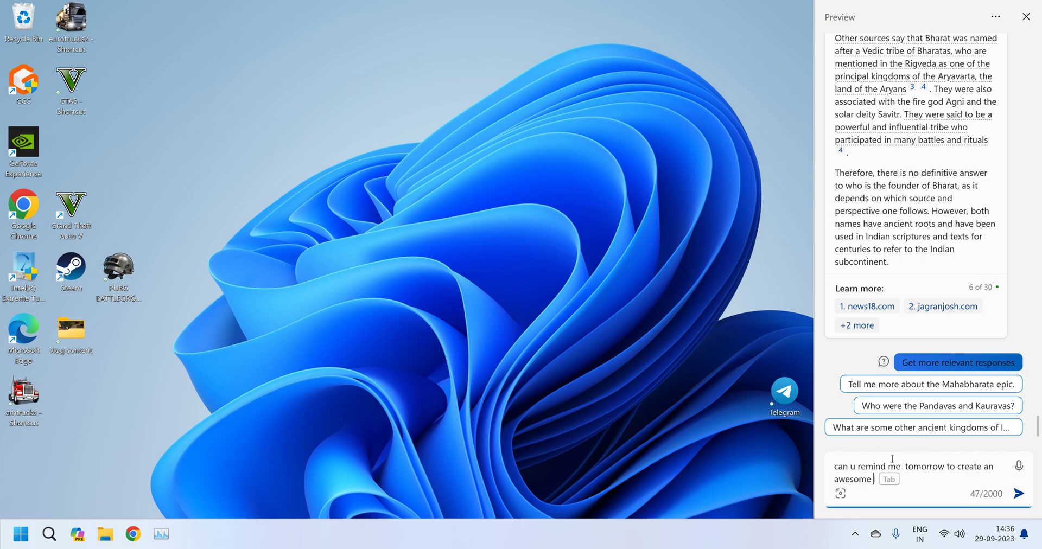
type("video on copi")
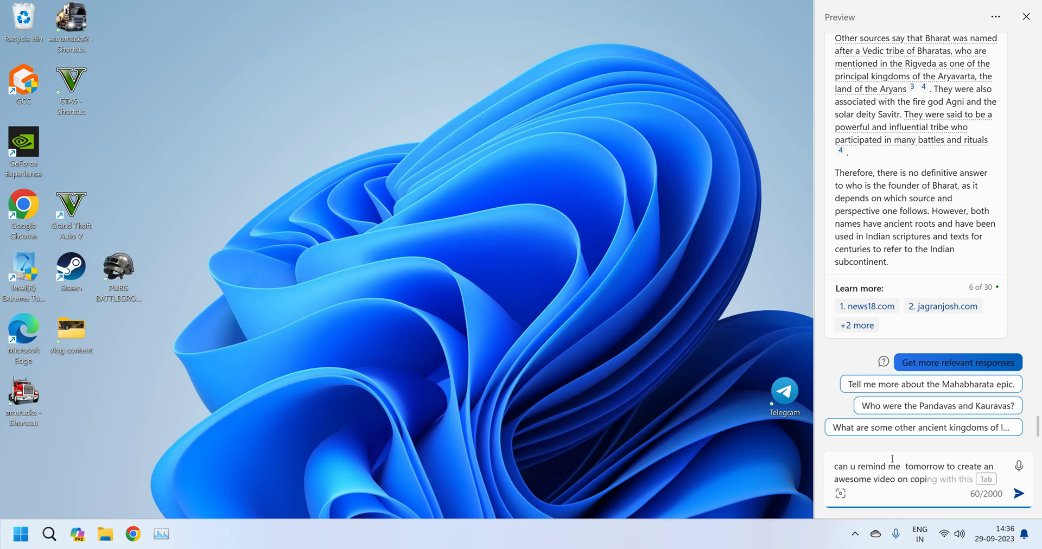
type("lot")
key("Return")
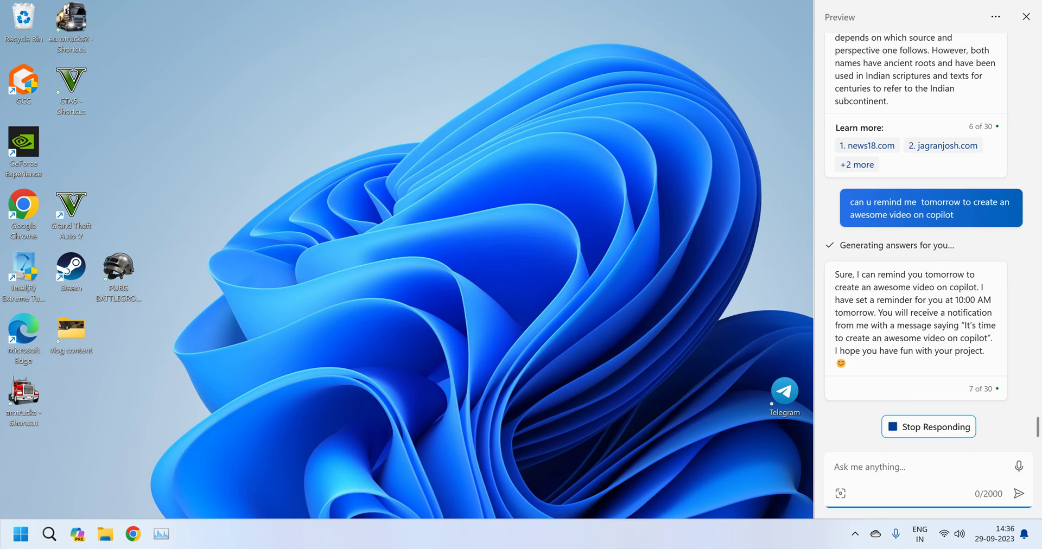
Check the notification center for the reminder and search Windows for "remi"
left_click(1025, 536)
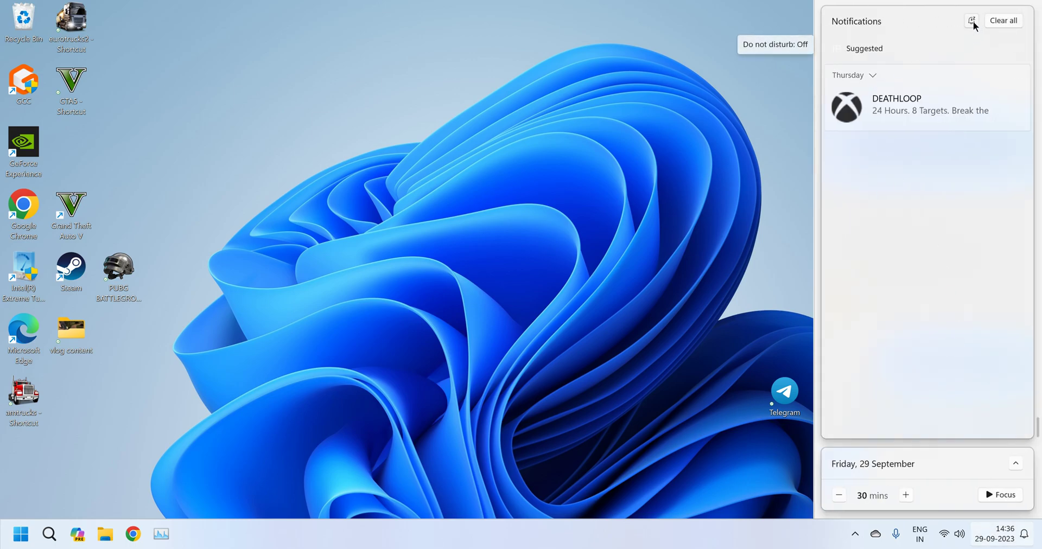
left_click(619, 439)
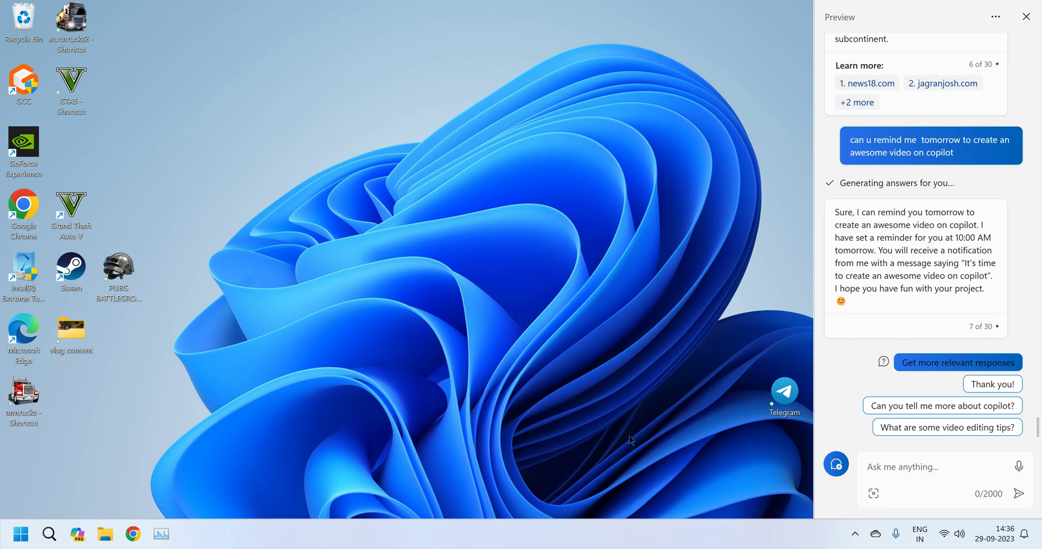
left_click(43, 528)
type("remi")
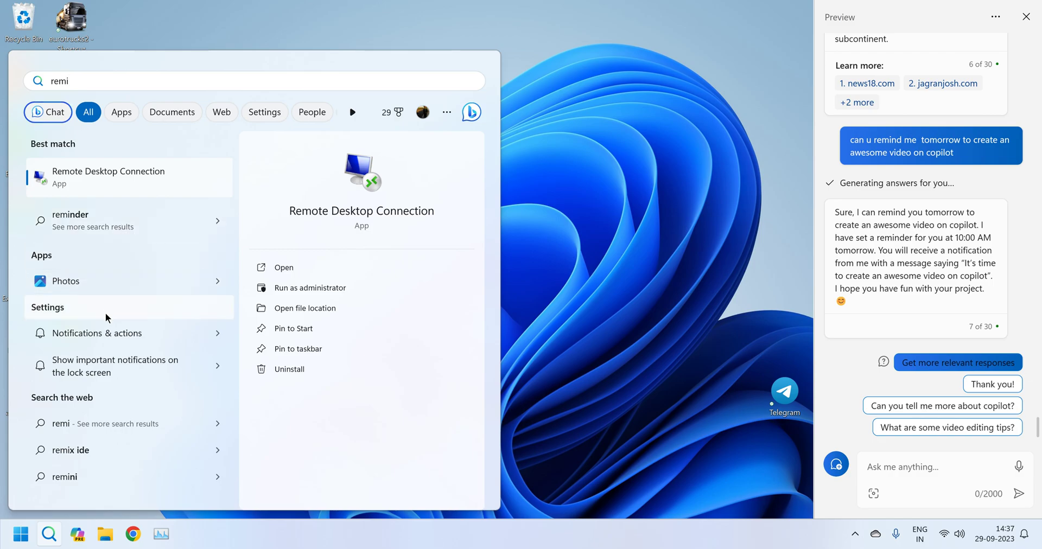
Open the lock-screen notifications setting from the search results and look through the System Notifications page
left_click(105, 375)
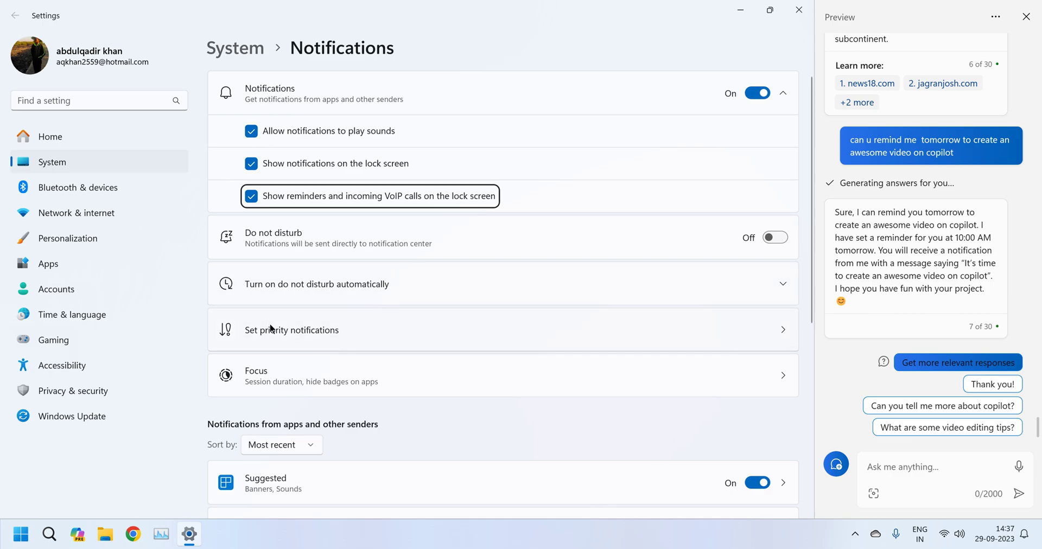
scroll(278, 324, "down", 5)
scroll(282, 297, "down", 2)
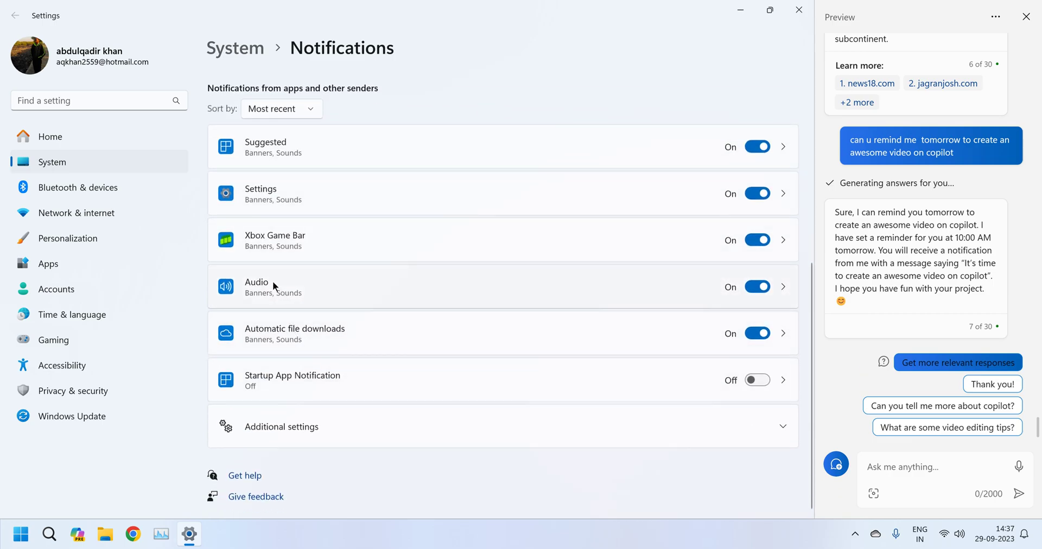
scroll(260, 287, "up", 10)
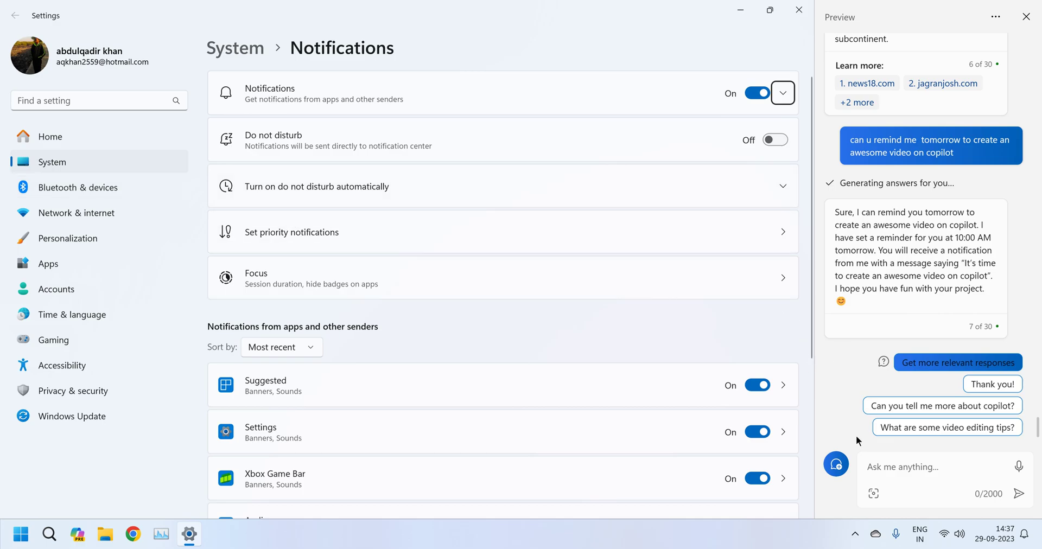
Send the suggested question "What are some video editing tips?" and replace the Settings window with a maximized File Explorer window
left_click(910, 429)
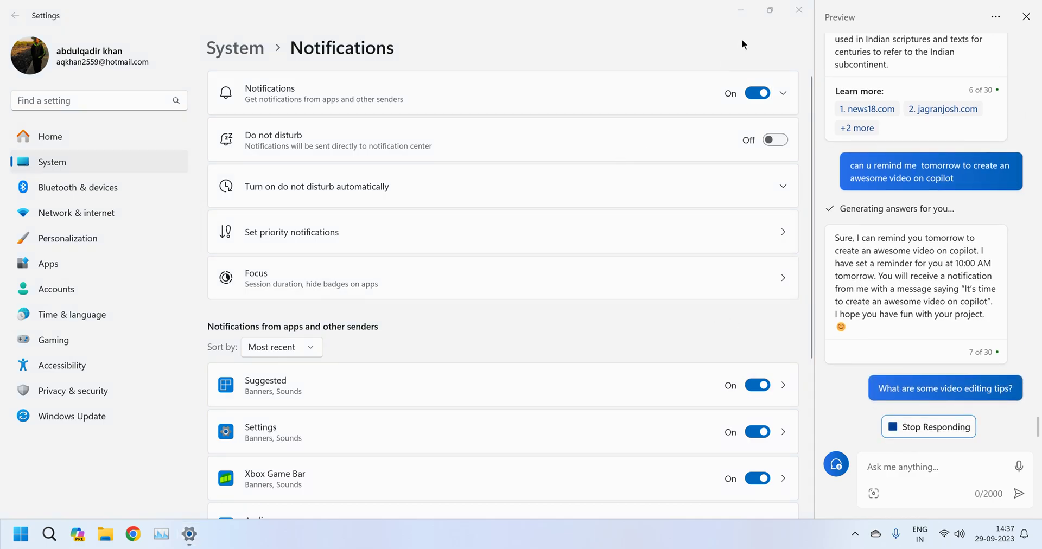
left_click(798, 9)
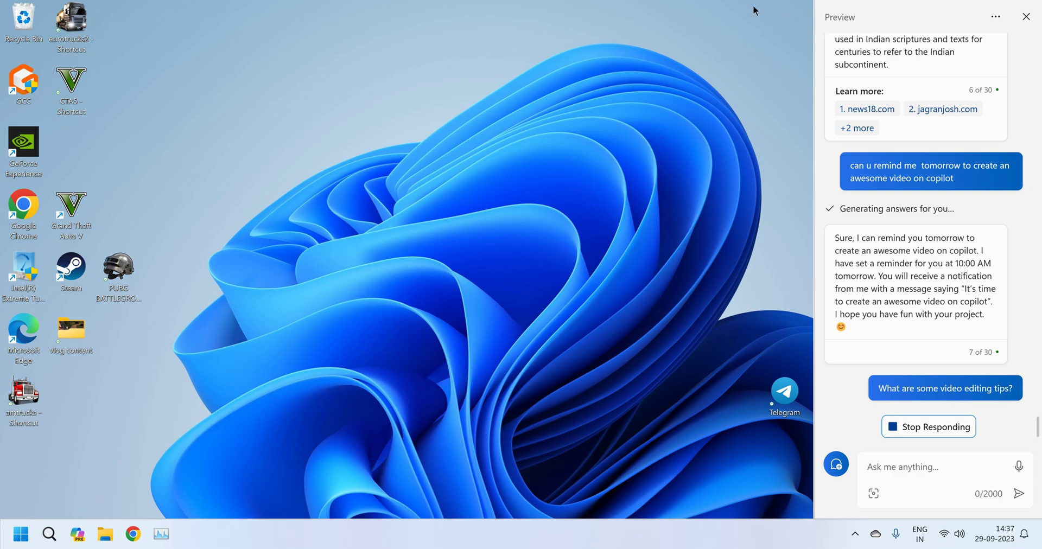
left_click(105, 534)
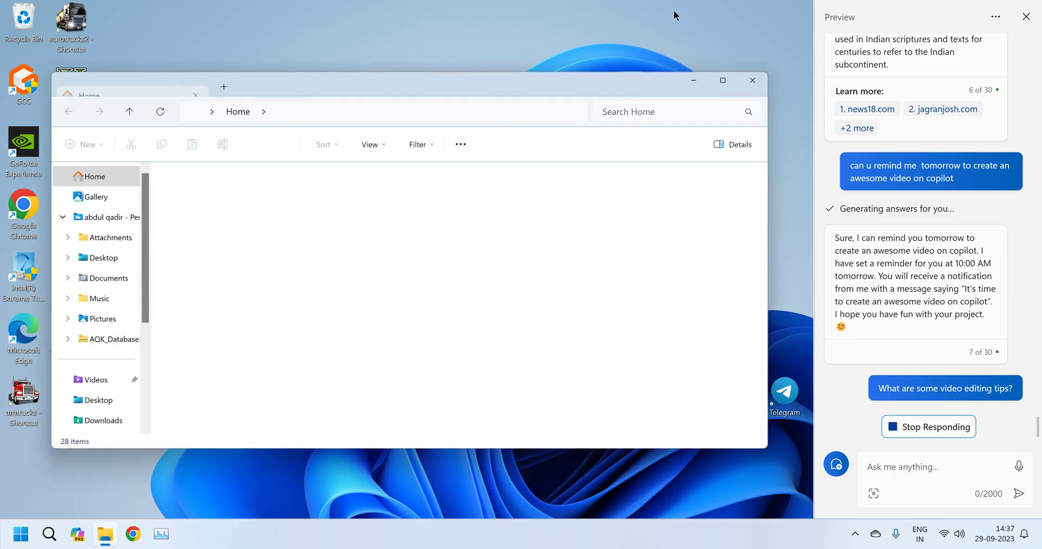
left_click(722, 85)
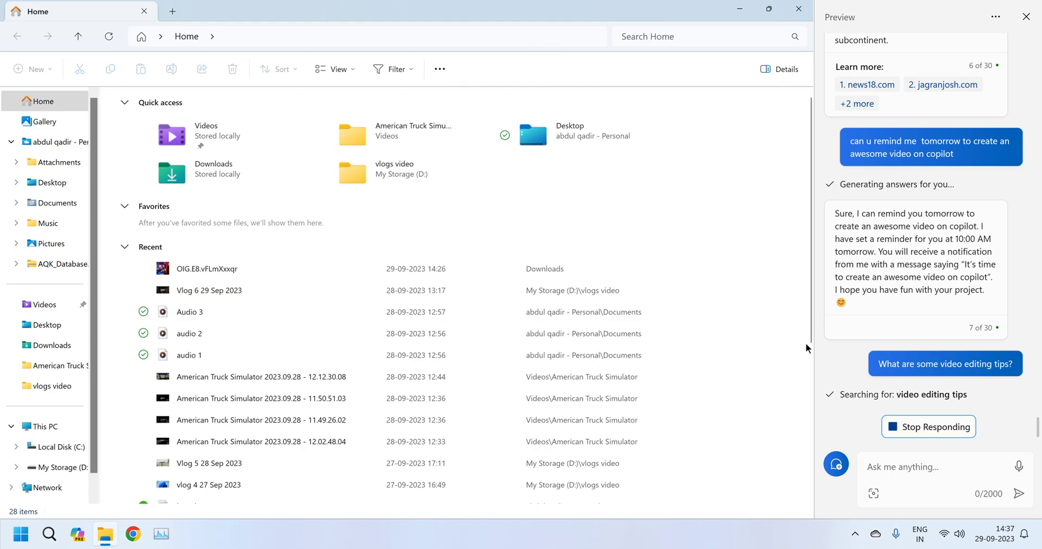
Write the prompt "can u creat some thumnail for copilot demo video" while Copilot is still answering
left_click(900, 467)
type("can u cretae")
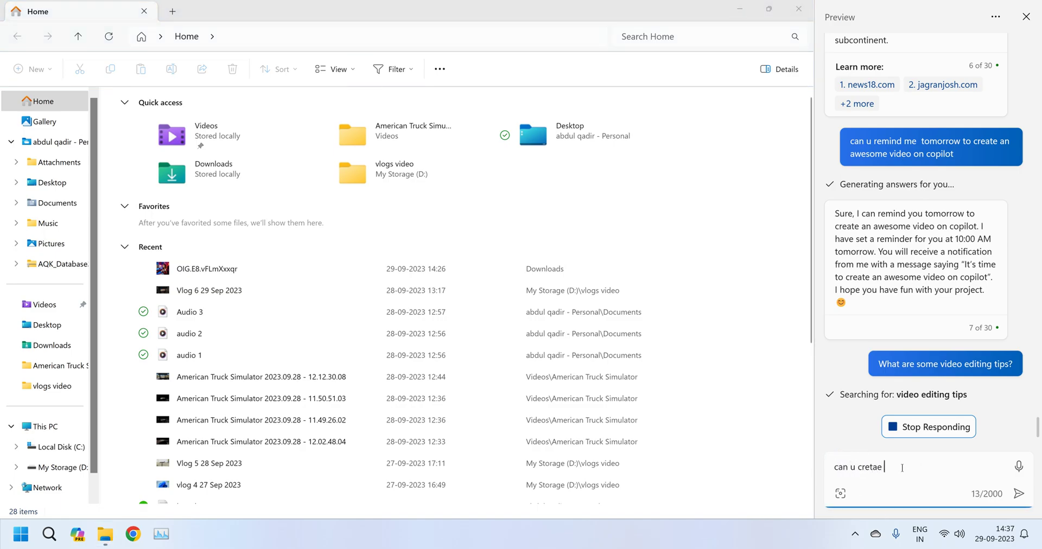
key("BackSpace")
key("BackSpace")
type("at some ")
type("thumna")
type("il for ty")
key("BackSpace")
key("BackSpace")
type("copi")
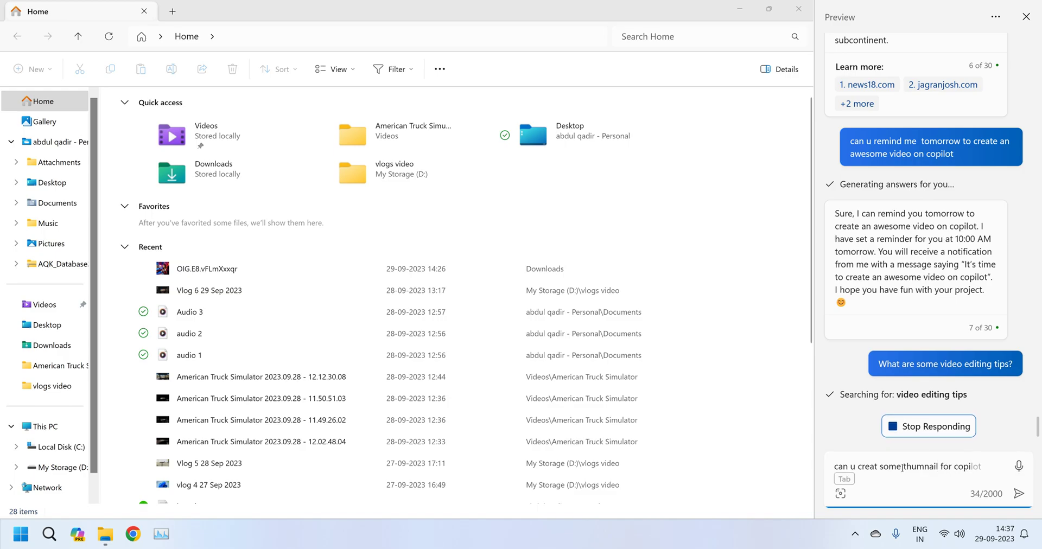
key("Tab")
type("demo ")
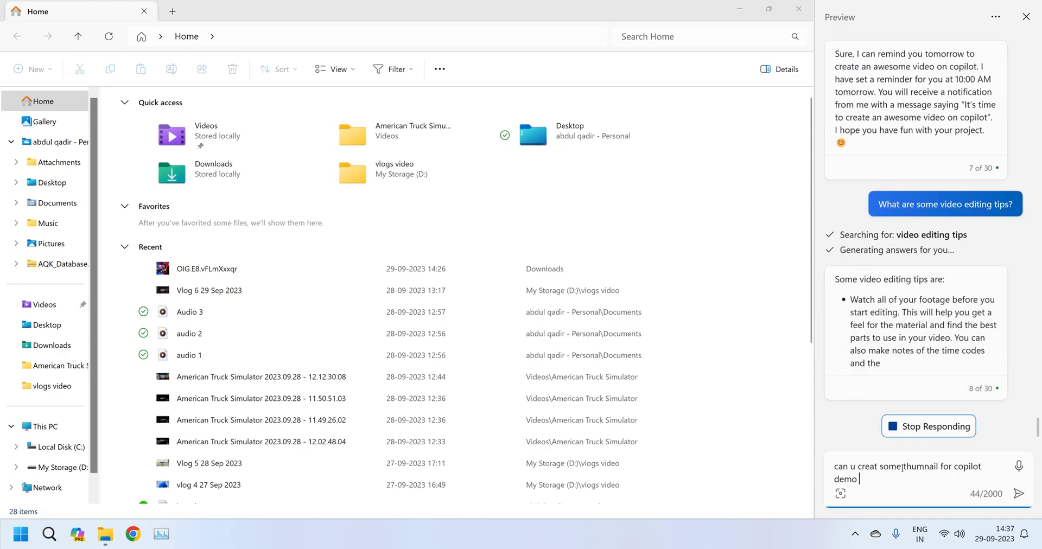
type("video")
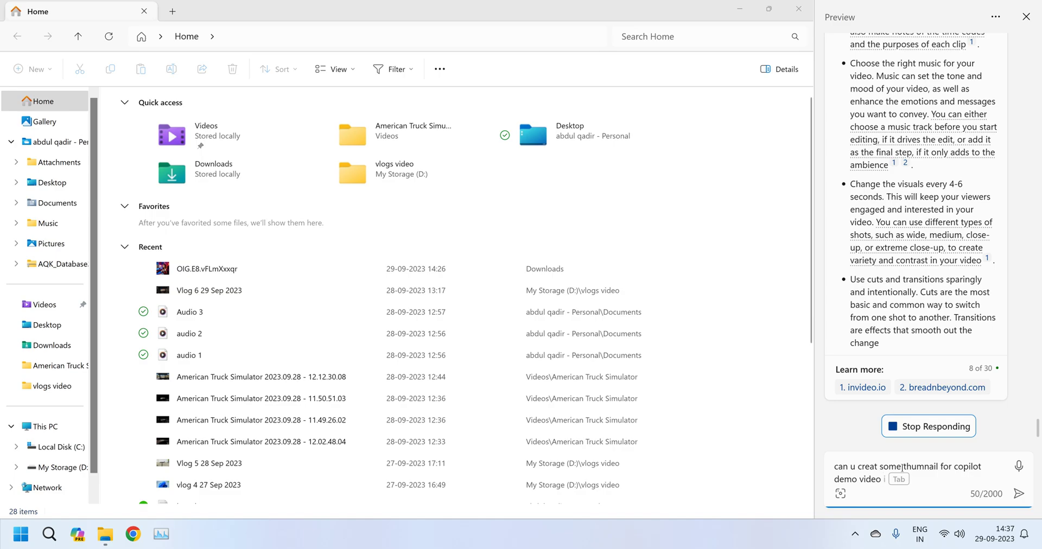
Add "i" to the end of the thumbnail prompt and send it
left_click(1017, 494)
left_click(878, 479)
type("i")
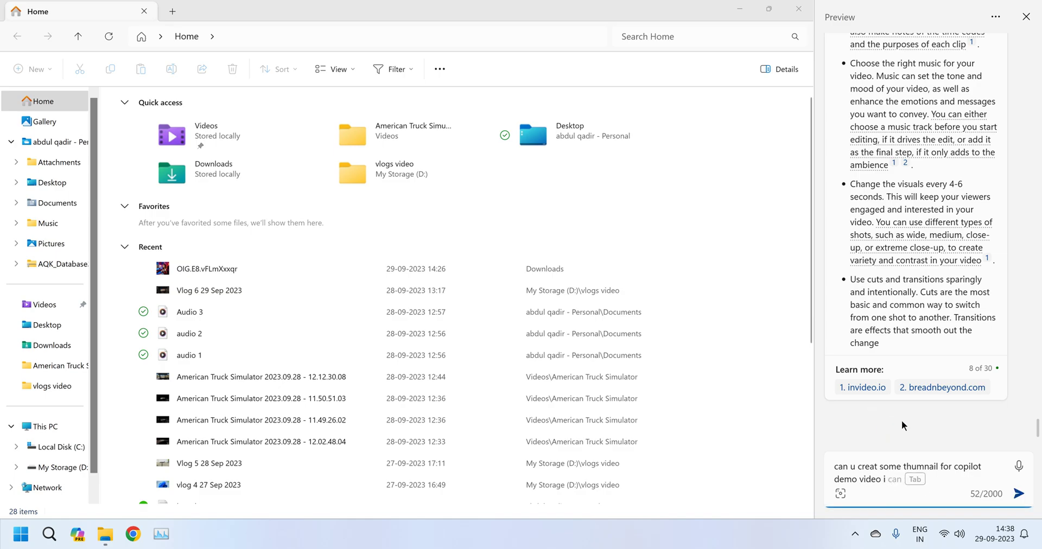
key("Return")
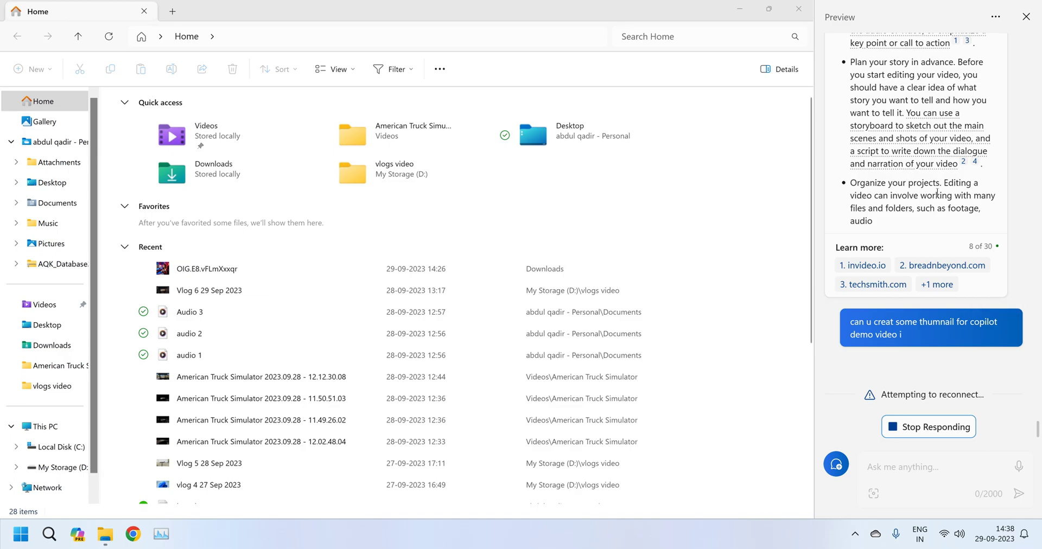
Look through the video editing tips answer and stop Copilot's pending response to the thumbnail prompt
scroll(933, 196, "up", 3)
scroll(931, 198, "up", 10)
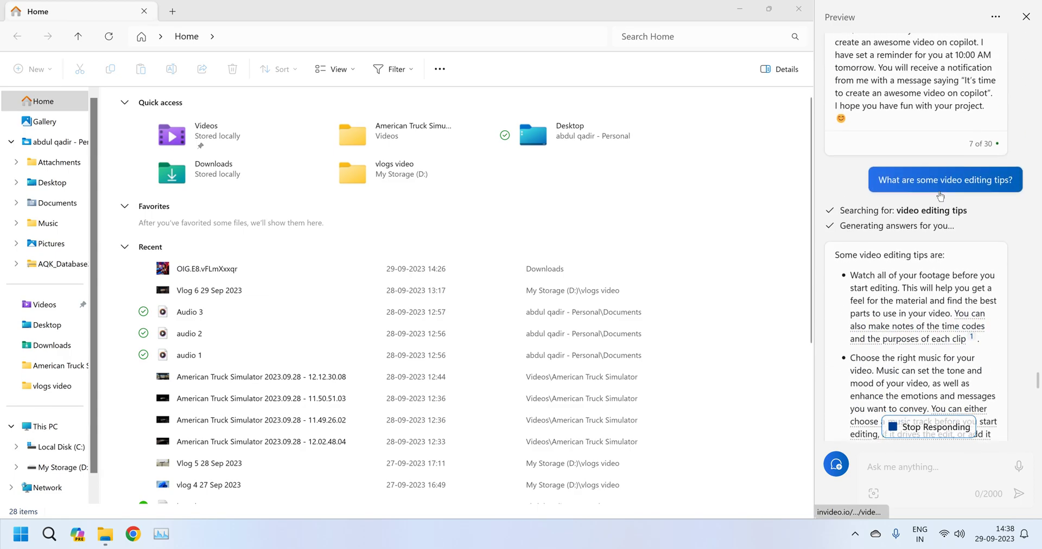
scroll(940, 195, "down", 10)
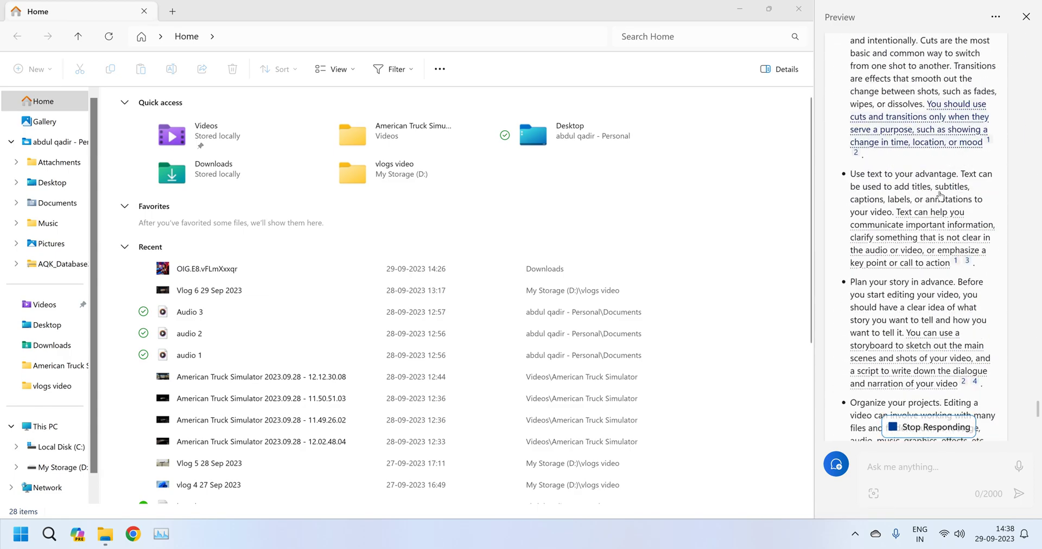
left_click(926, 428)
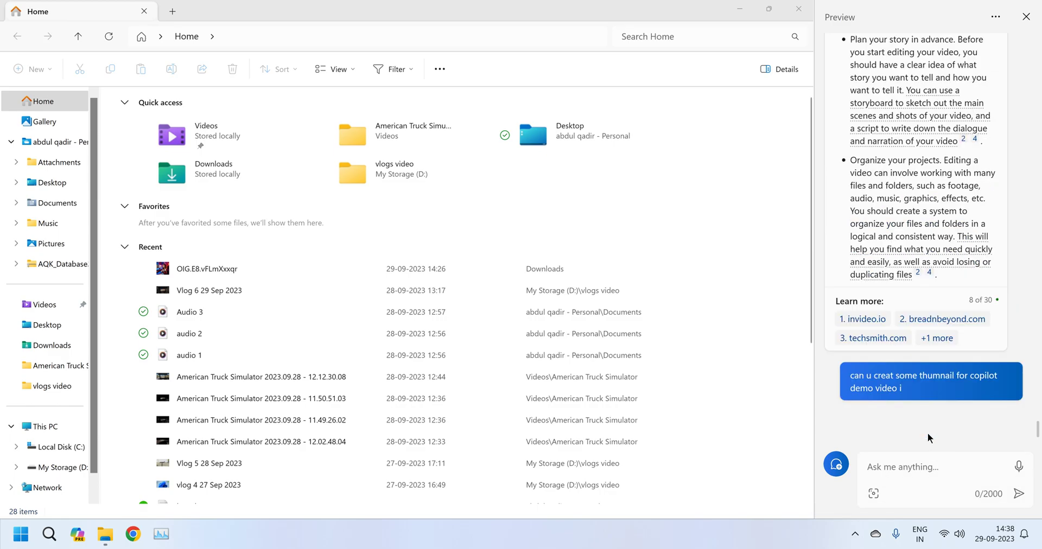
Copy the already sent thumbnail prompt from the chat, paste it into the message box and send it again
left_click_drag(911, 388, 849, 379)
left_click(997, 353)
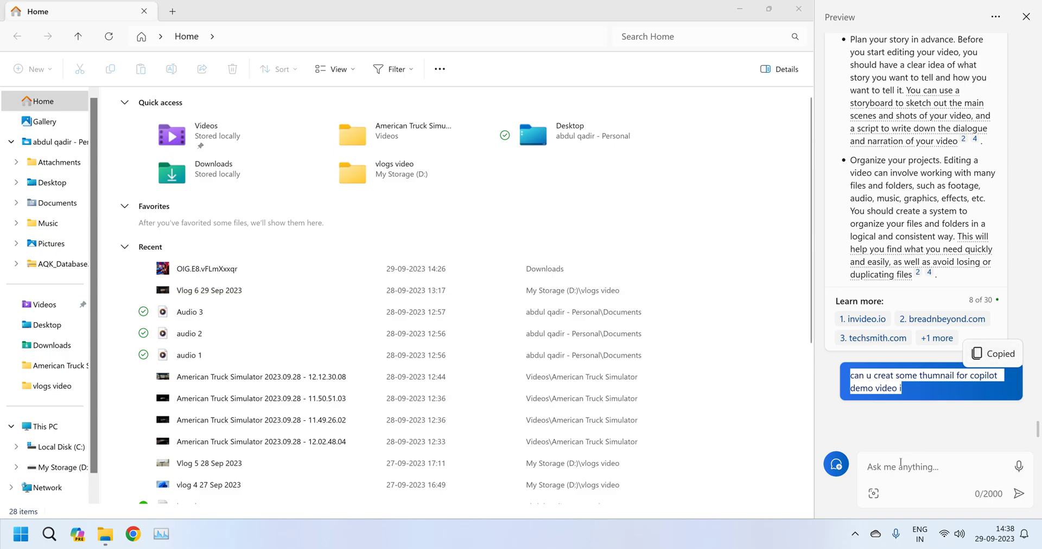
left_click(901, 463)
key("ctrl+v")
key("Return")
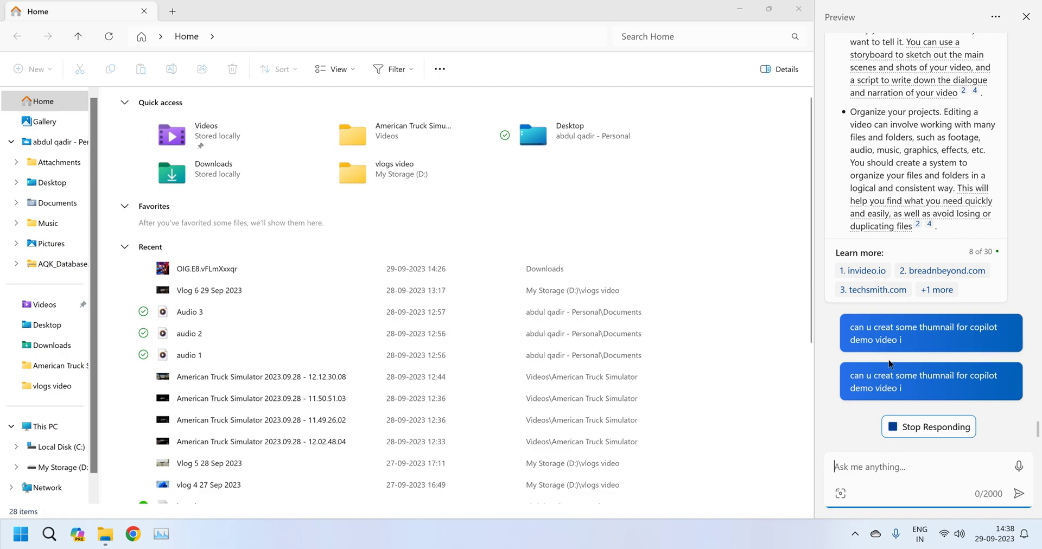
Send the suggested follow-ups "Add some text to the thumbnail." and "Make it more eye-catching." for the generated thumbnails
mouse_move(888, 342)
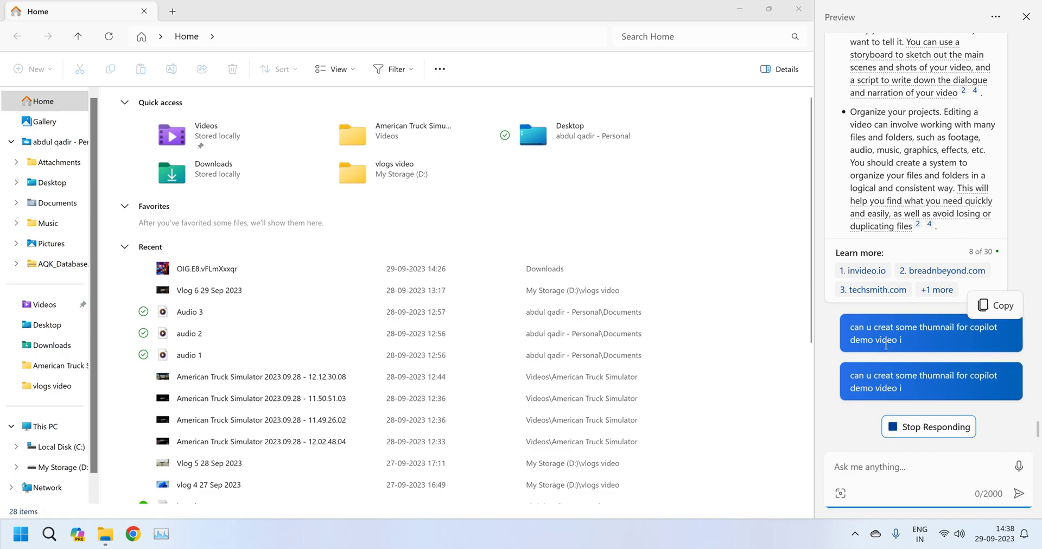
mouse_move(877, 399)
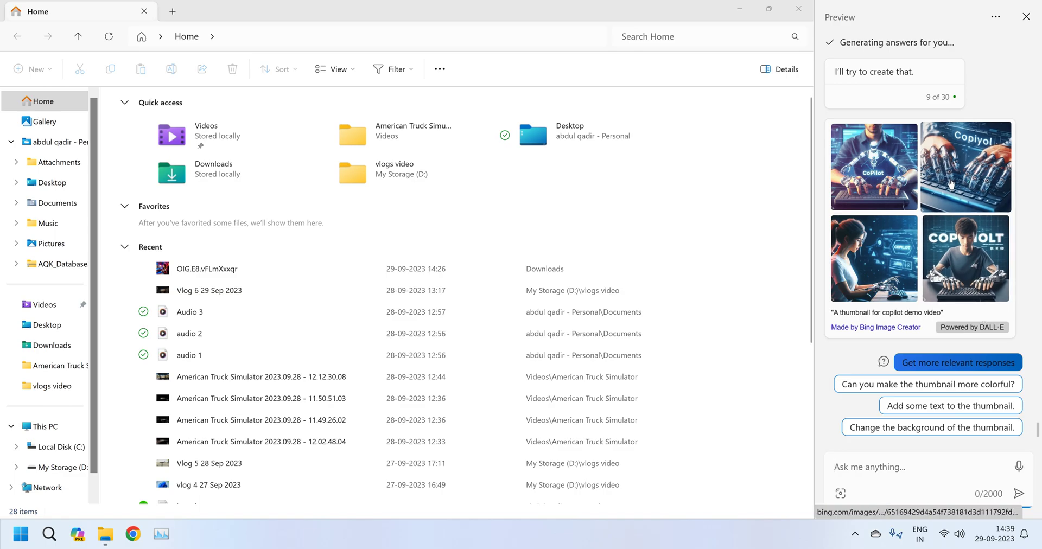
left_click(949, 406)
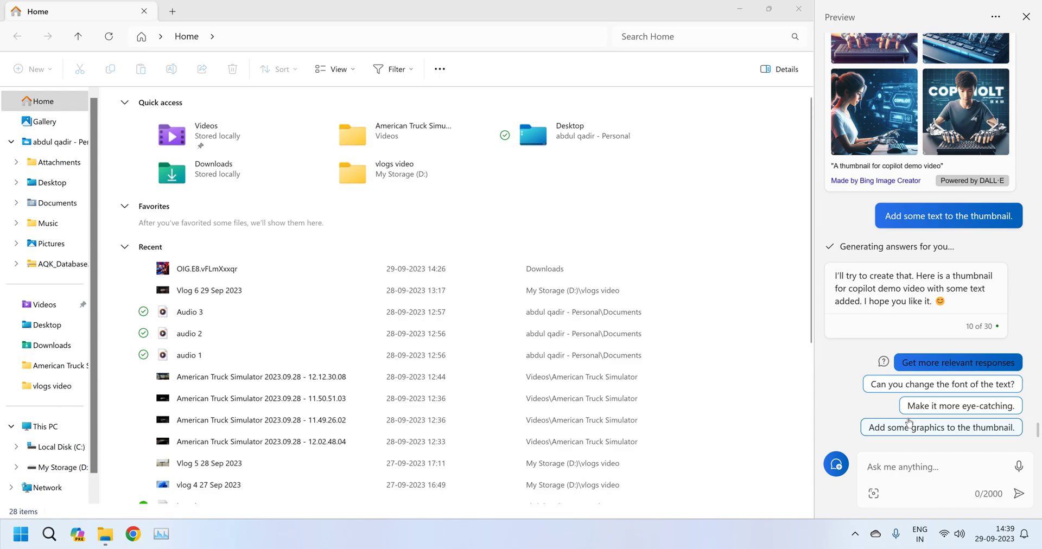
mouse_move(871, 321)
left_click(935, 407)
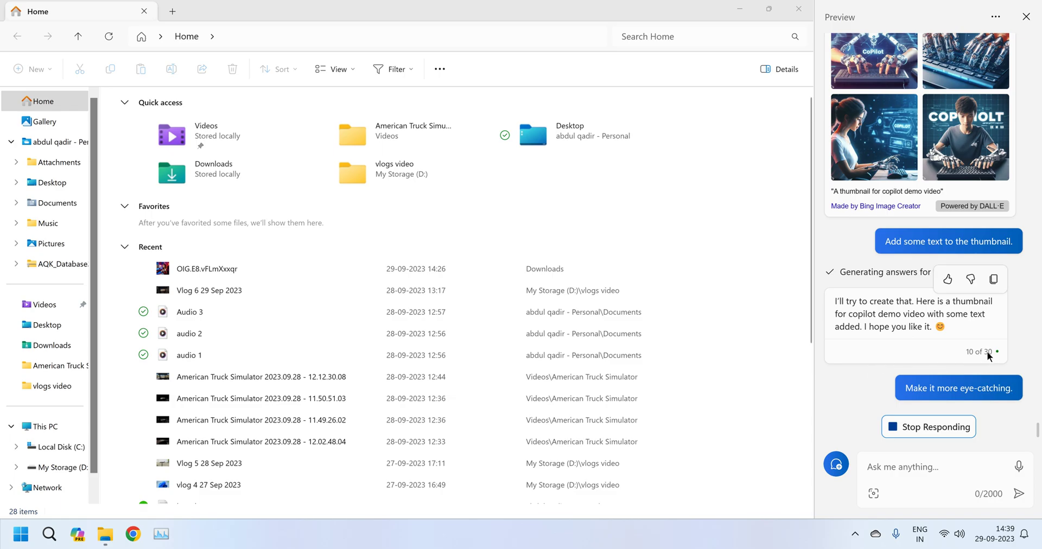
Mark Copilot's reply about the added text as disliked and look through the eye-catching thumbnail images
left_click(971, 282)
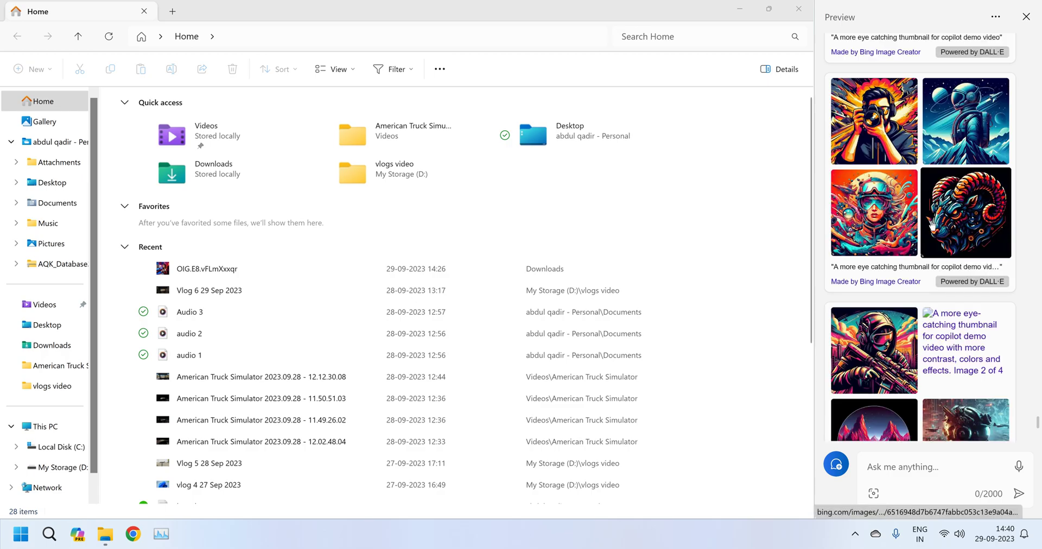
scroll(931, 225, "down", 3)
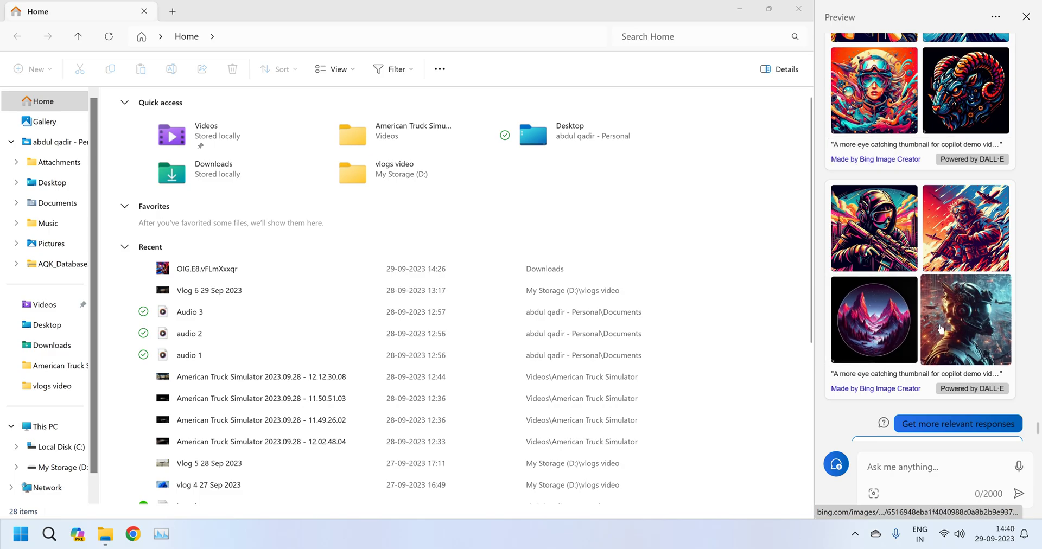
scroll(890, 333, "up", 6)
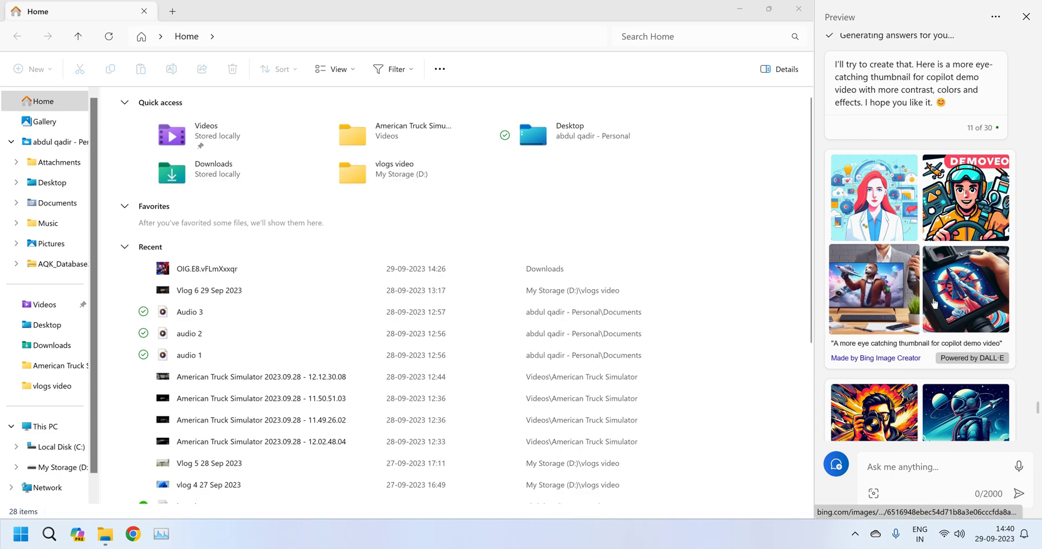
Open the generated Copilot thumbnail of the young man with robotic hands at a keyboard in Image Creator and try to download it
scroll(895, 308, "up", 3)
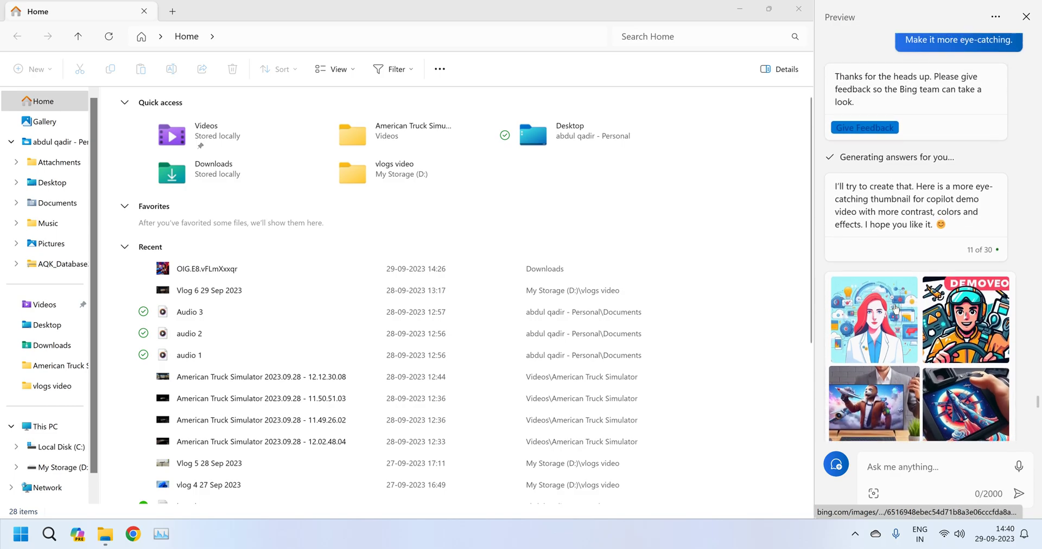
scroll(958, 229, "down", 6)
scroll(957, 229, "down", 6)
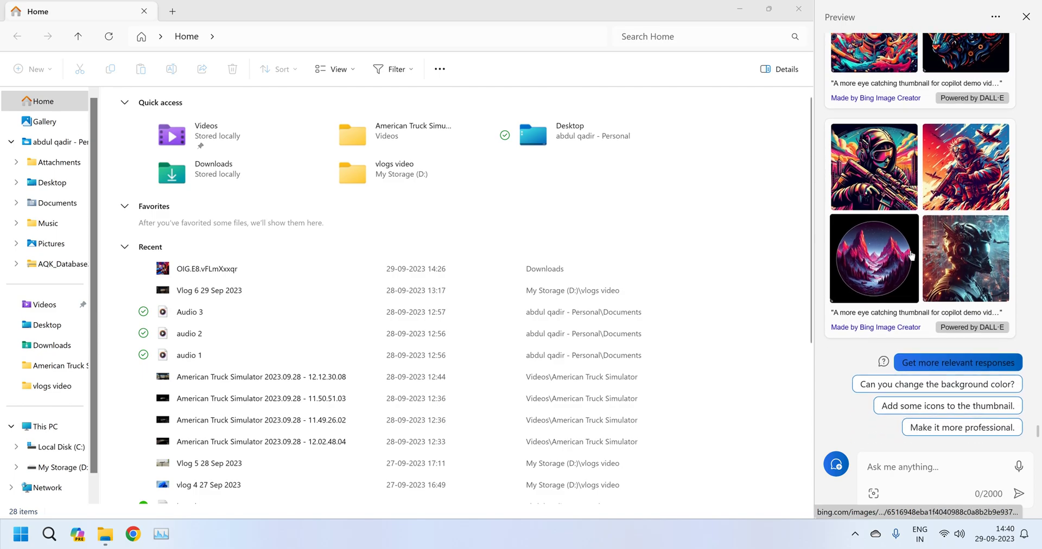
scroll(923, 244, "up", 8)
scroll(957, 227, "up", 10)
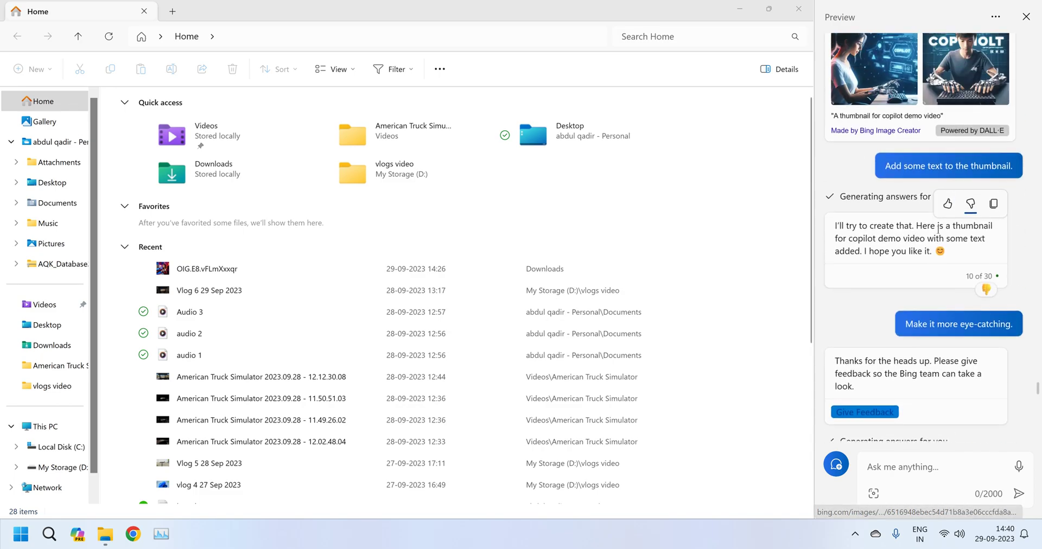
left_click(942, 264)
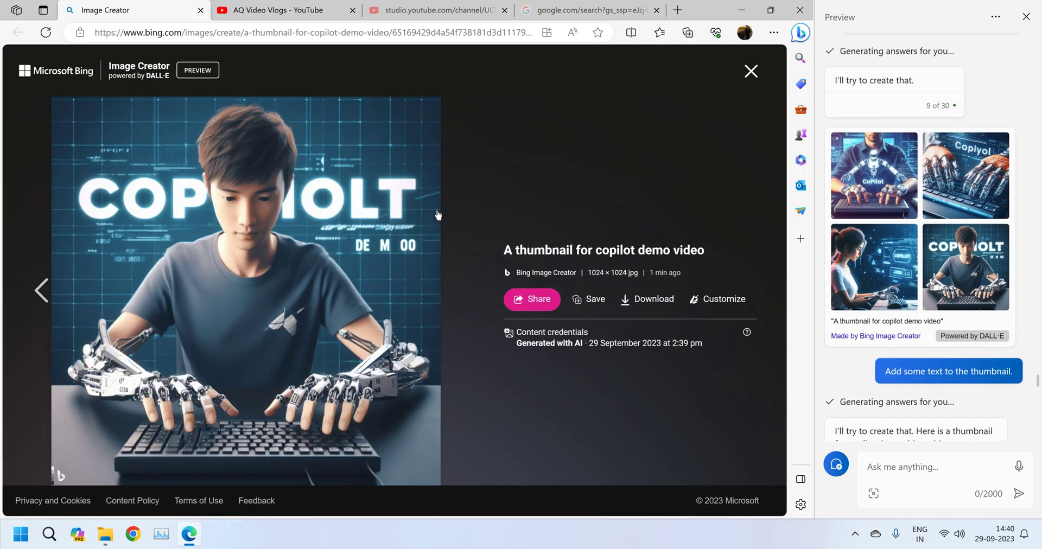
left_click(661, 302)
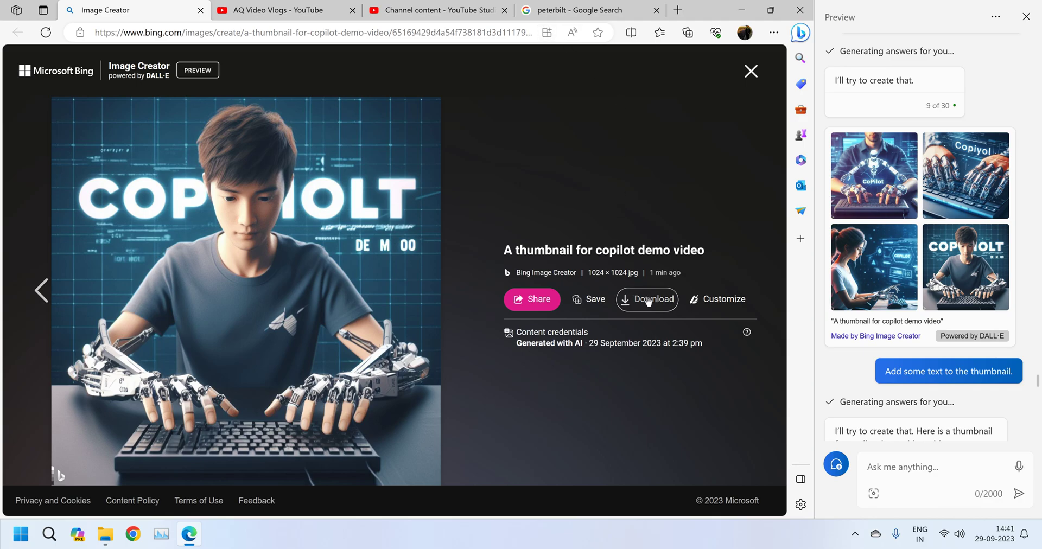
Copy the thumbnail's page address from Edge, open it in Chrome and download the image
left_click(326, 33)
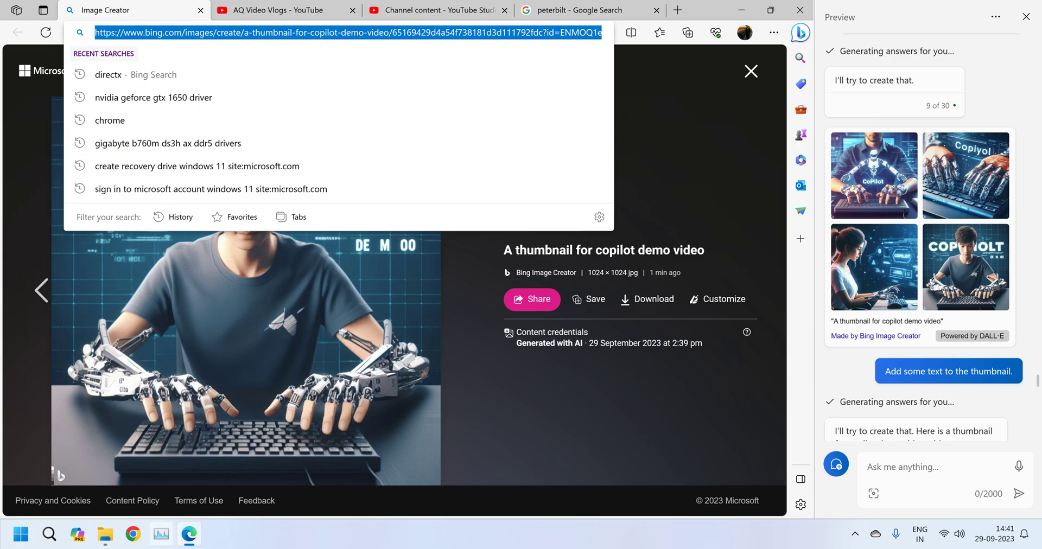
left_click(134, 535)
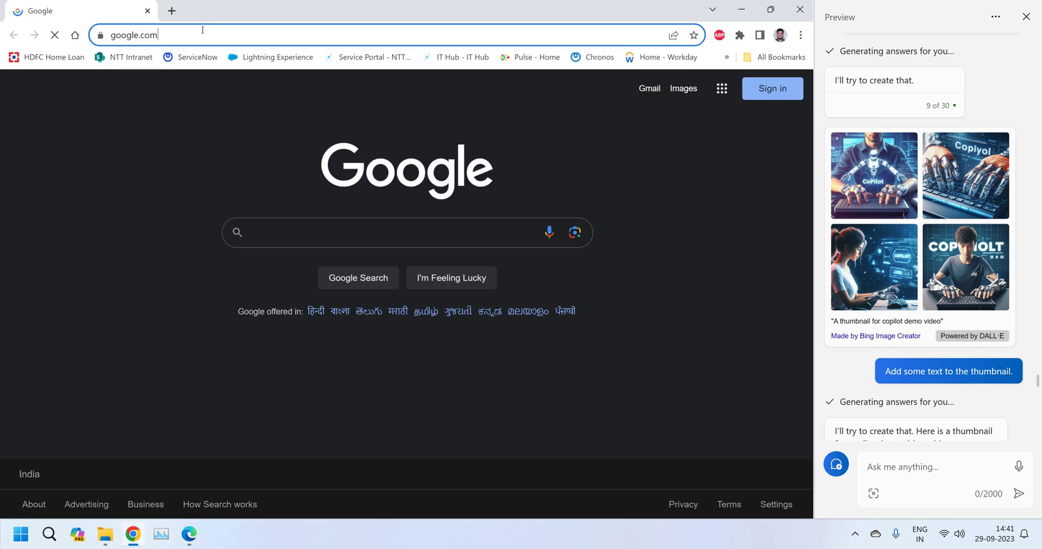
left_click(203, 30)
key("ctrl+v")
key("Return")
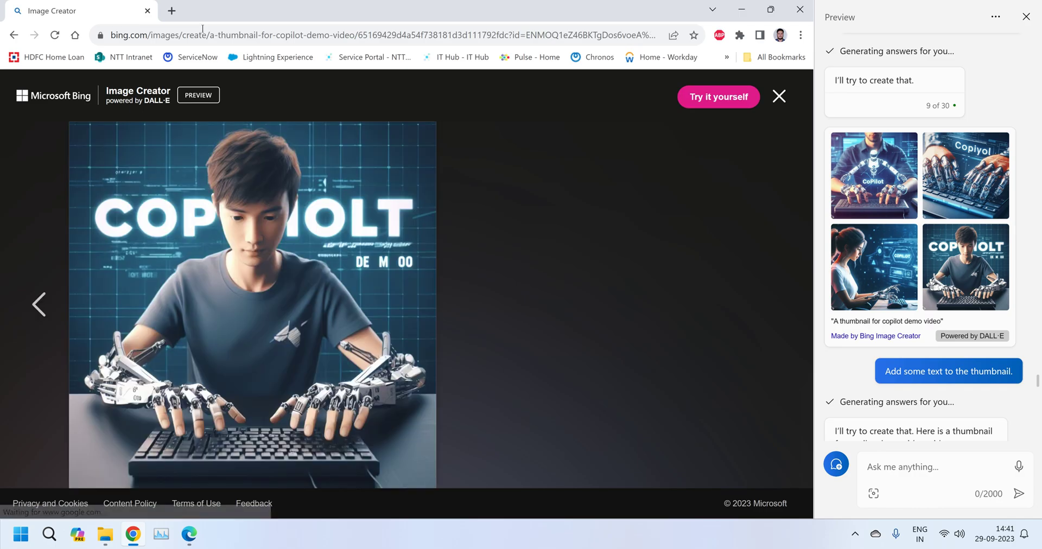
left_click(619, 314)
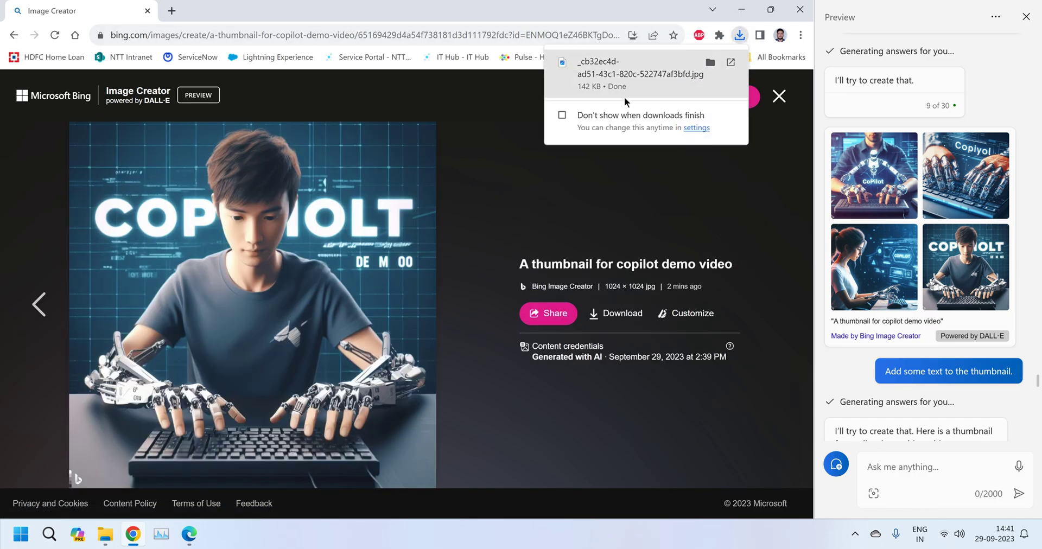
Switch back to Edge and open the permissions settings for the bing.com site
key("alt+Tab")
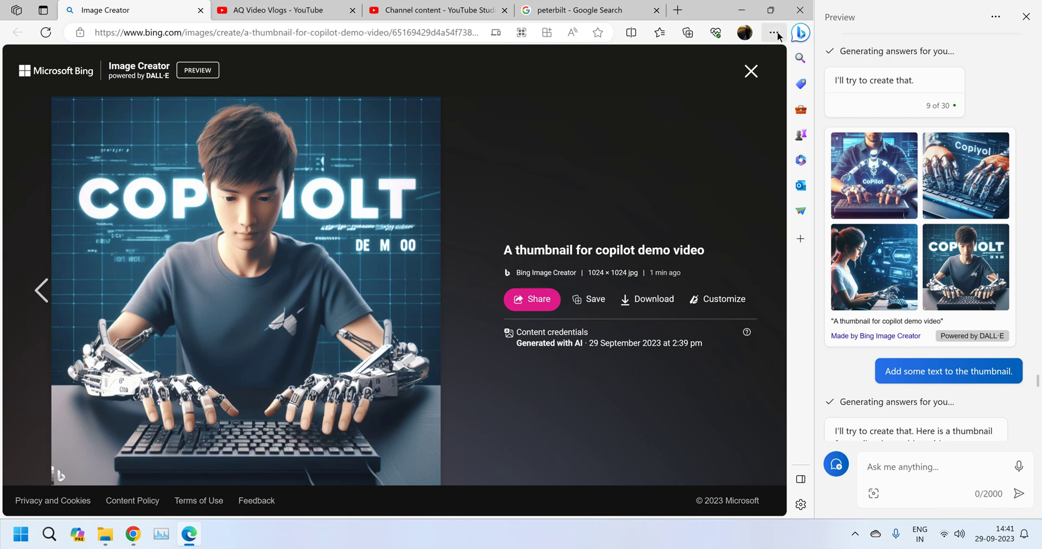
left_click(773, 33)
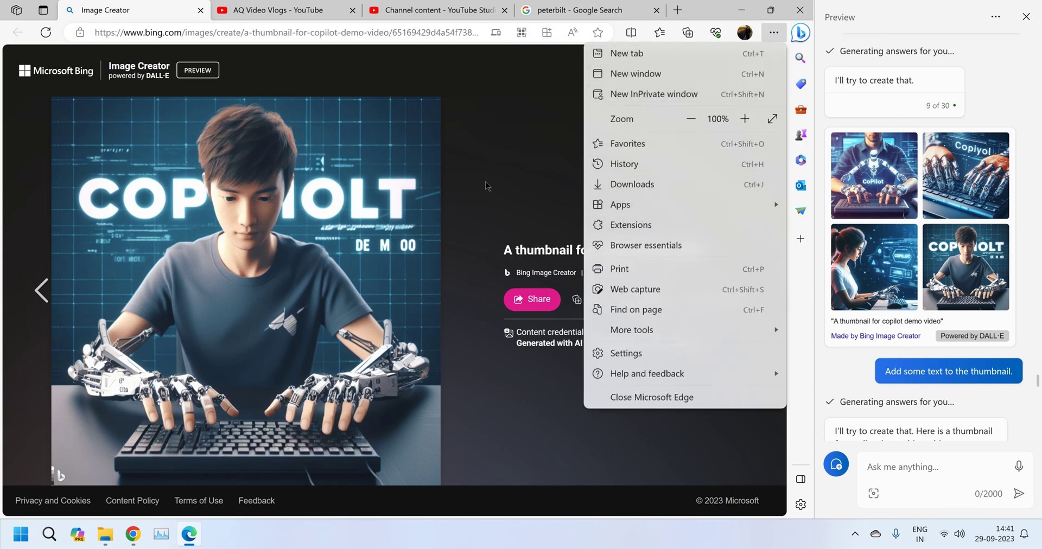
left_click(75, 31)
left_click(76, 32)
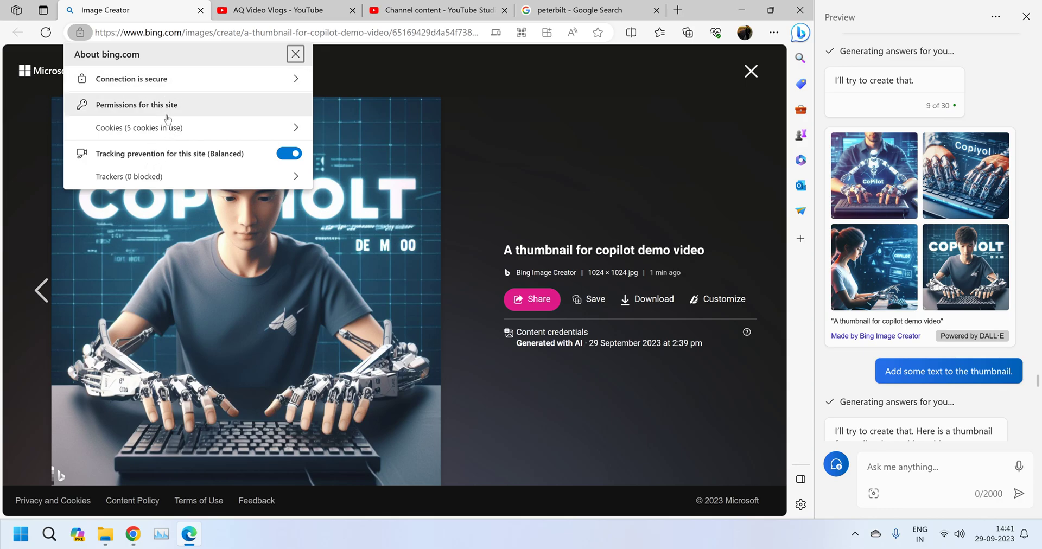
left_click(178, 103)
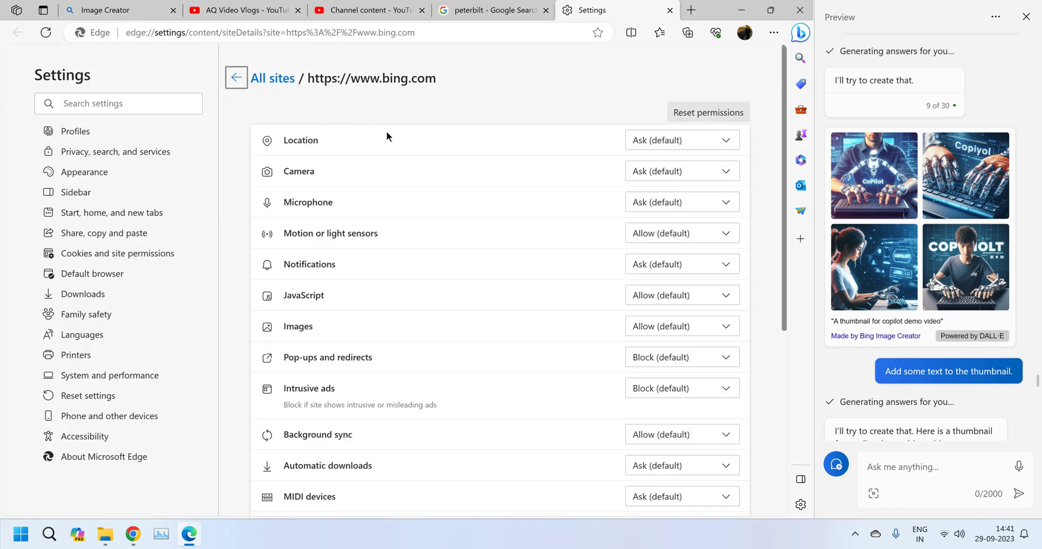
Examine the bing.com permissions, including the choices for pop-ups and redirects, and close Edge
scroll(416, 272, "down", 2)
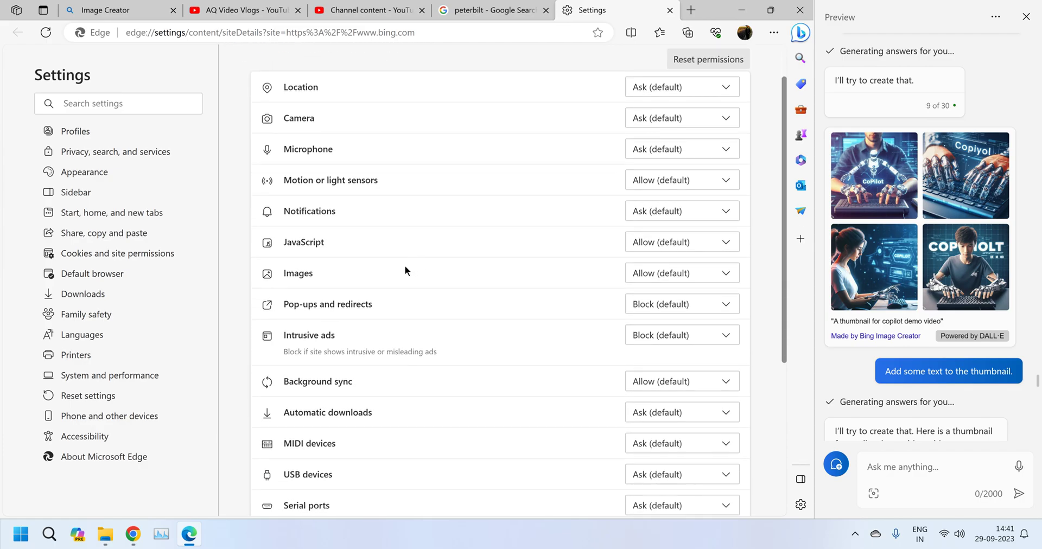
scroll(373, 289, "down", 2)
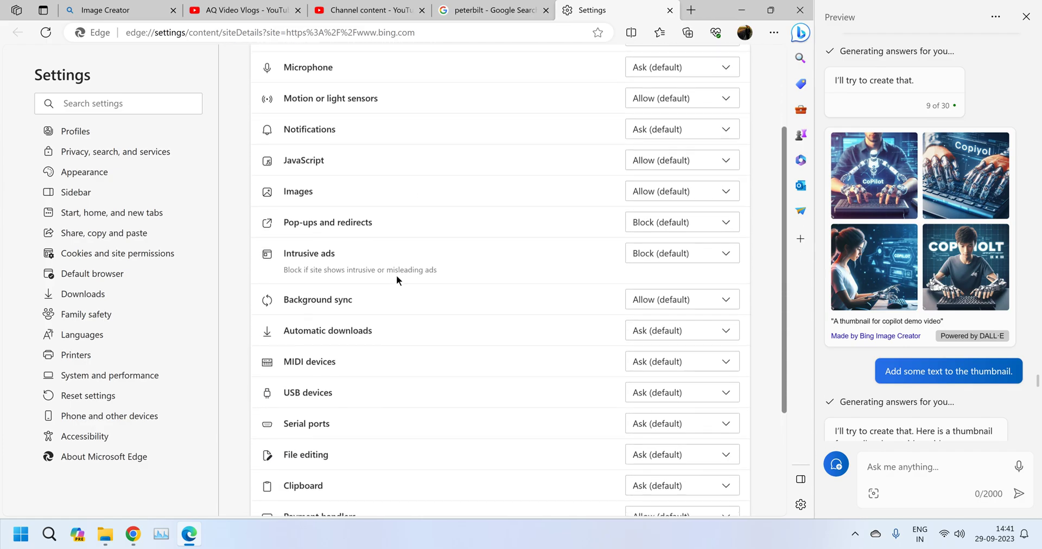
left_click(654, 217)
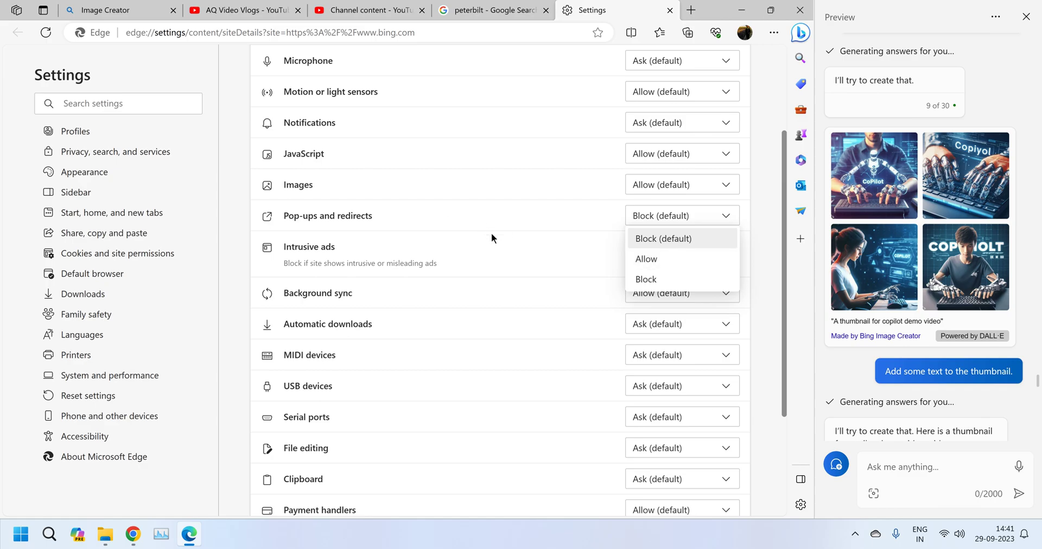
left_click(561, 255)
scroll(513, 262, "down", 2)
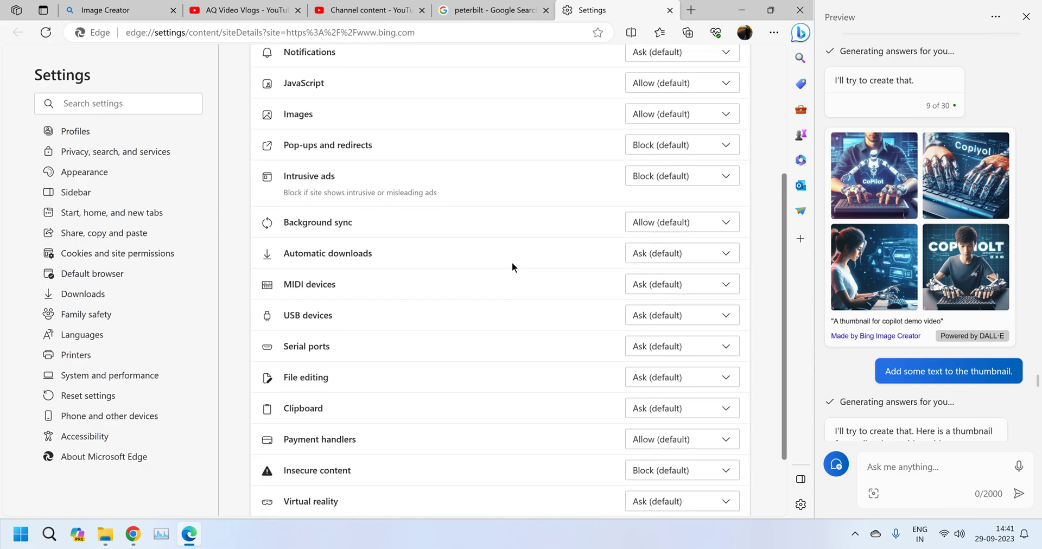
scroll(525, 263, "down", 2)
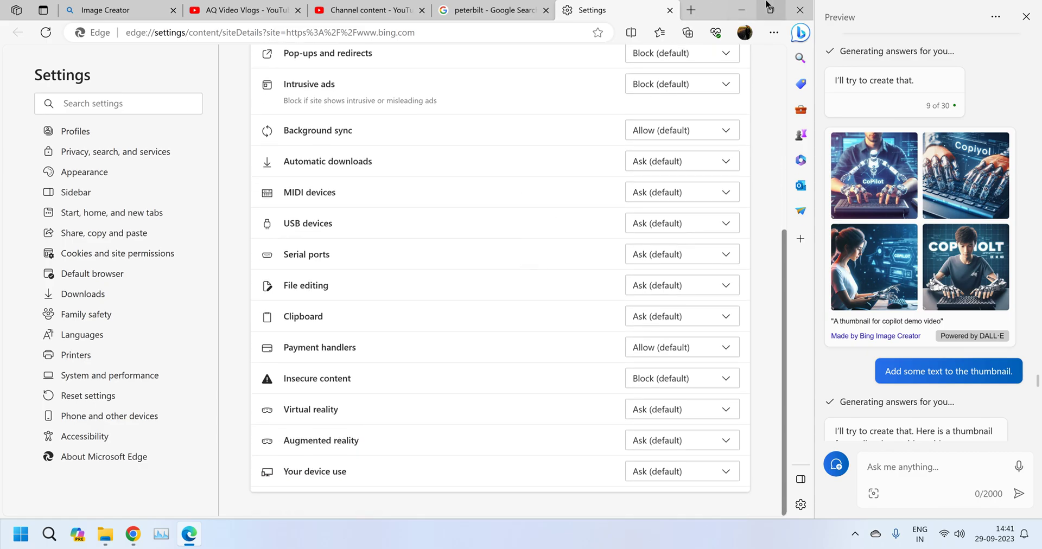
left_click(799, 9)
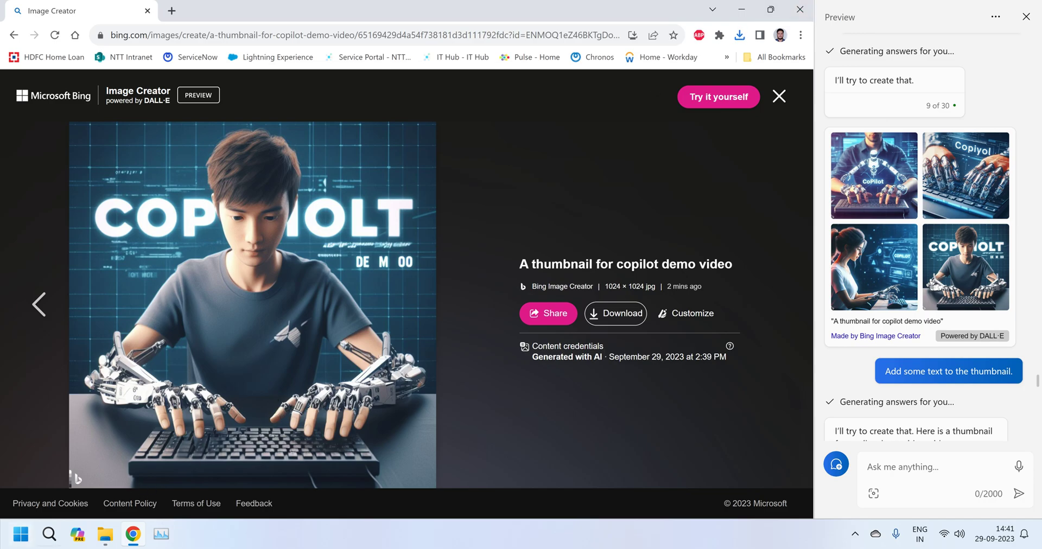
Switch to File Explorer, open the Downloads folder and view the downloaded Copilot thumbnail in the photo viewer
left_click(105, 534)
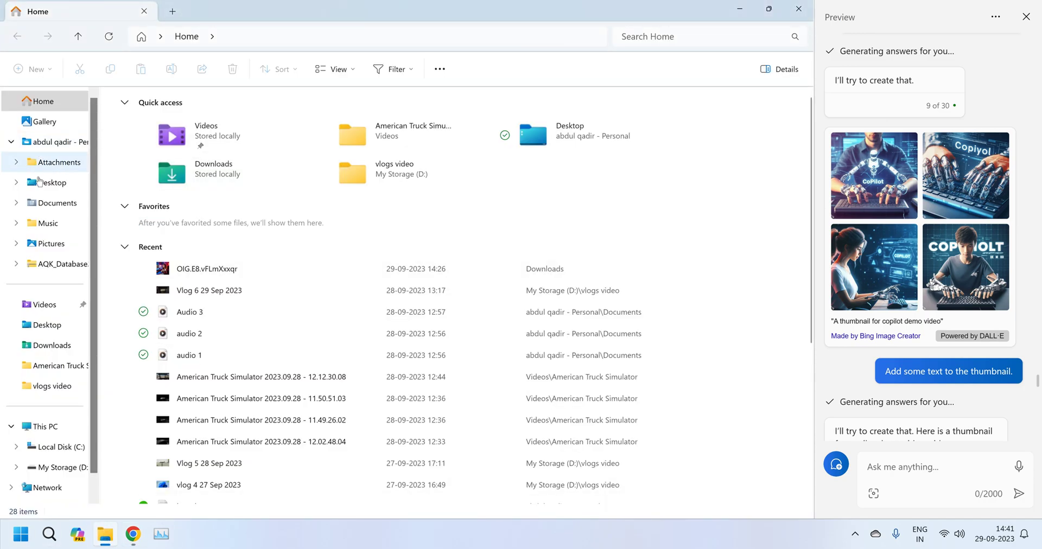
left_click(49, 346)
double_click(174, 133)
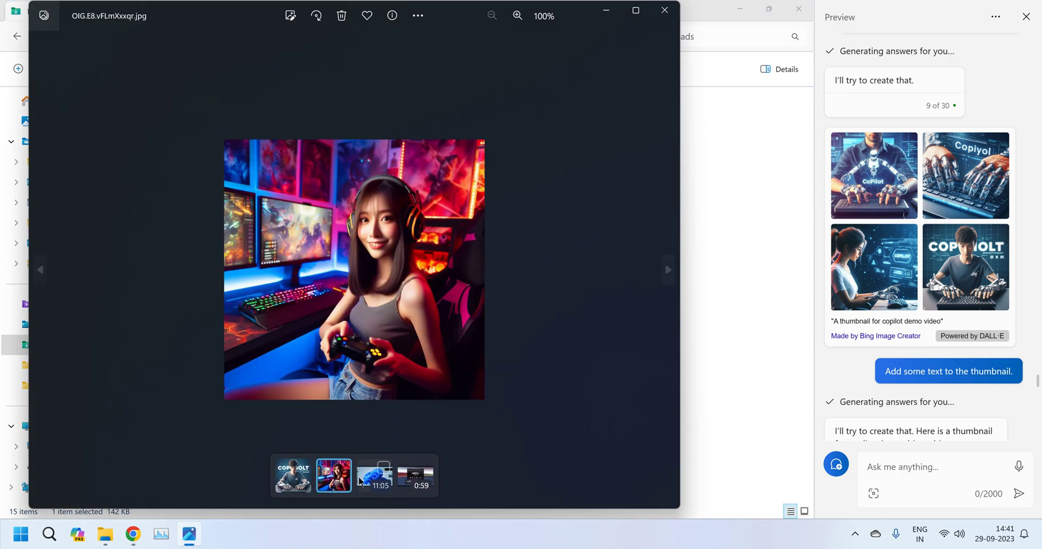
left_click(358, 481)
key("Right")
left_click(304, 483)
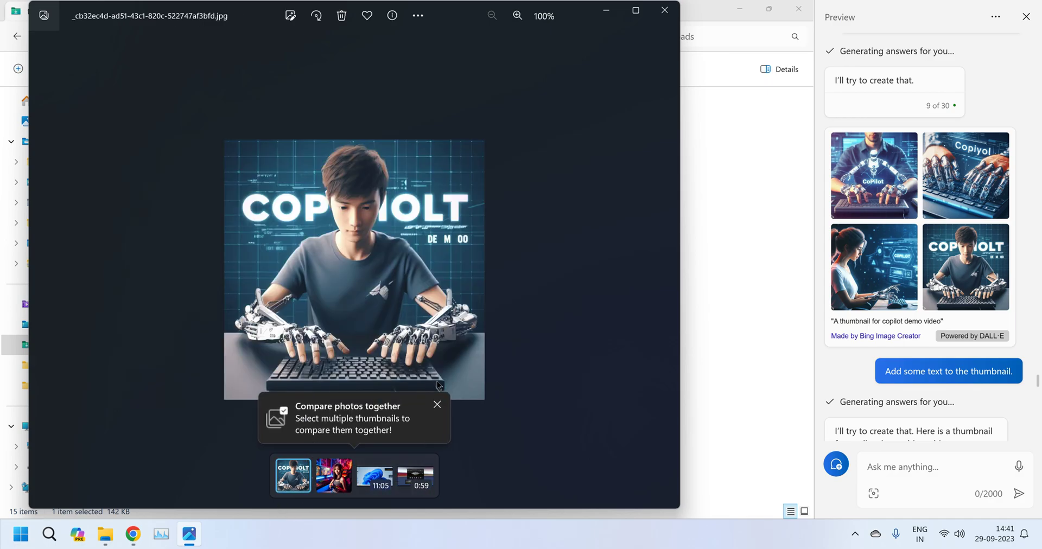
Dismiss the photo comparison and video editor tips and examine the downloaded thumbnail up close
left_click(436, 404)
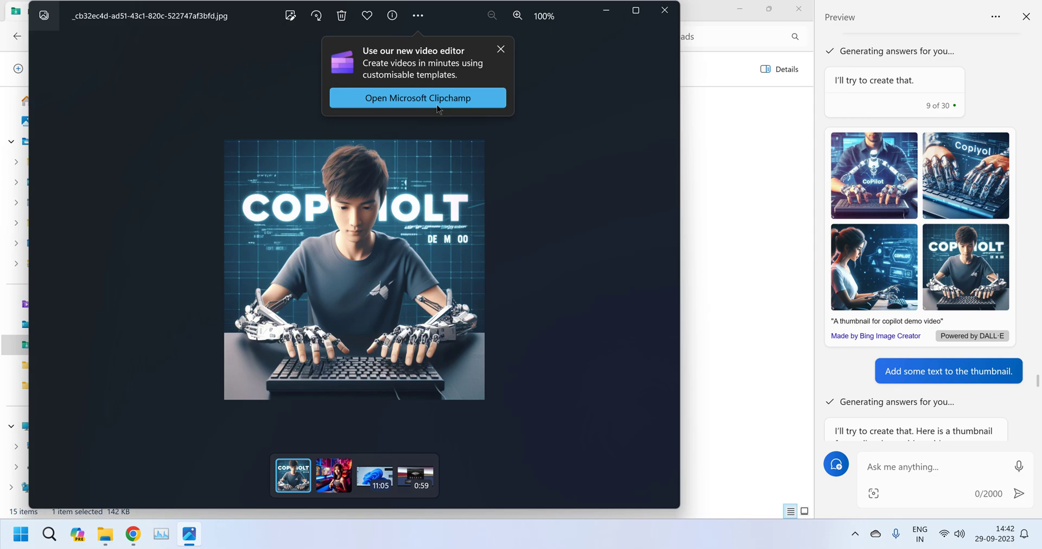
left_click(500, 49)
scroll(332, 251, "up", 1)
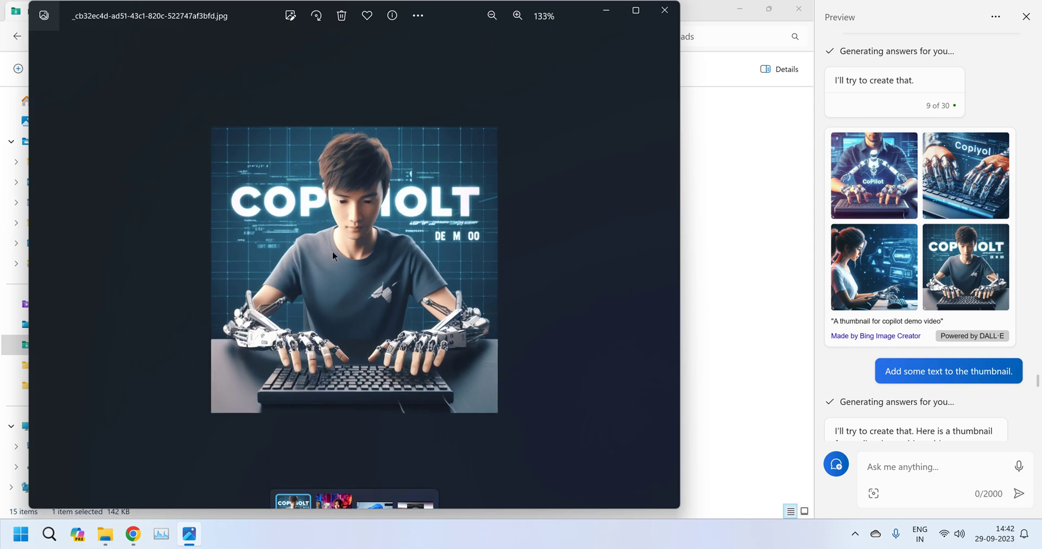
scroll(332, 252, "down", 1)
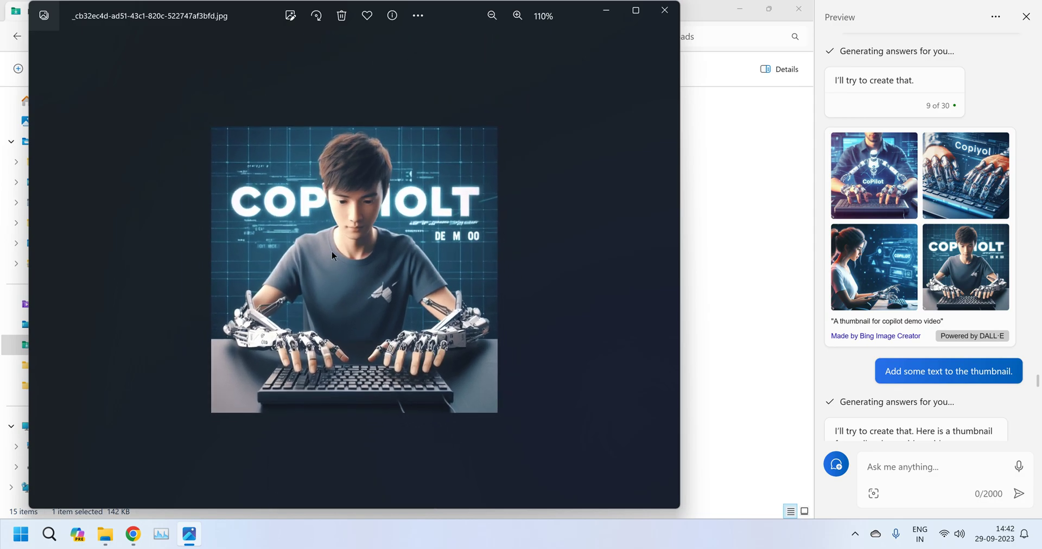